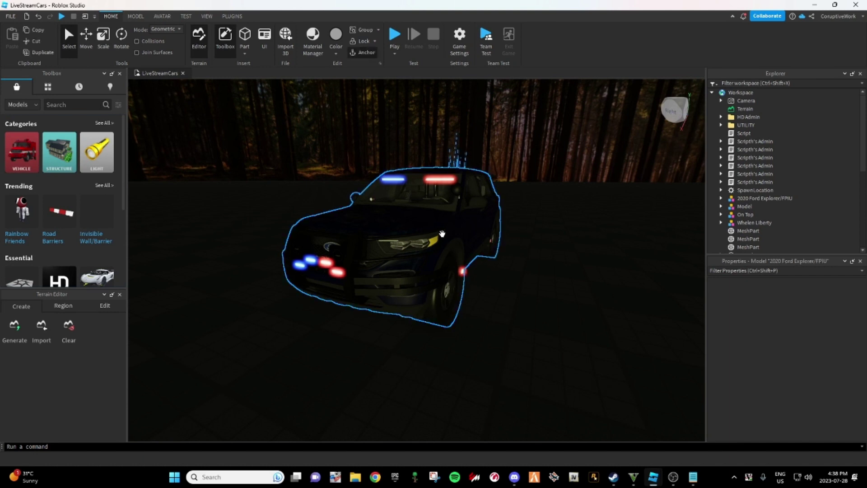
Select the police car, focus on it and expand 2020 Ford Explorer/FPIU > Body
left_click(439, 230)
key("f")
left_click(720, 198)
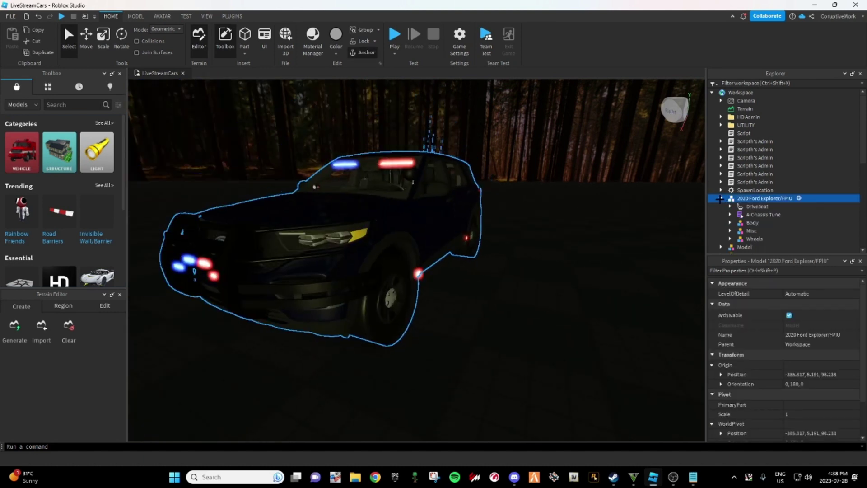
scroll(724, 201, "down", 1)
left_click(729, 200)
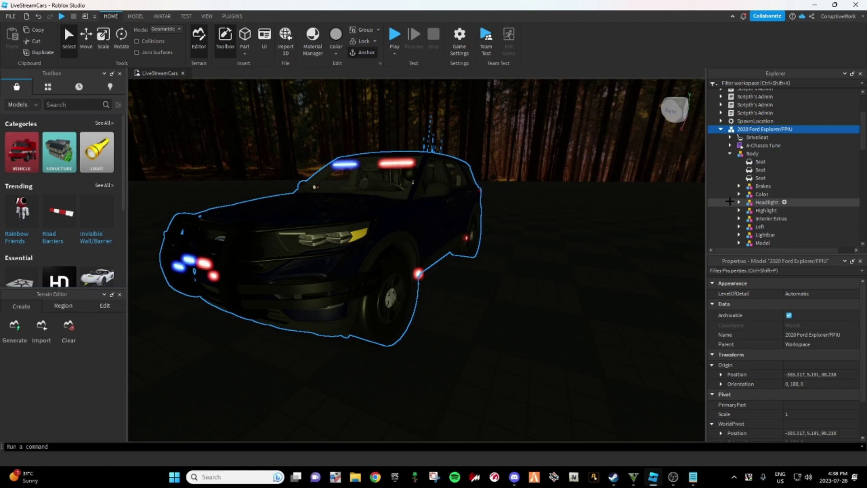
scroll(730, 189, "down", 3)
Expand Lightbar and its 'middle' part to reveal the Airhorn, Beep, Priority, Wail and Yelp sounds
left_click(753, 166)
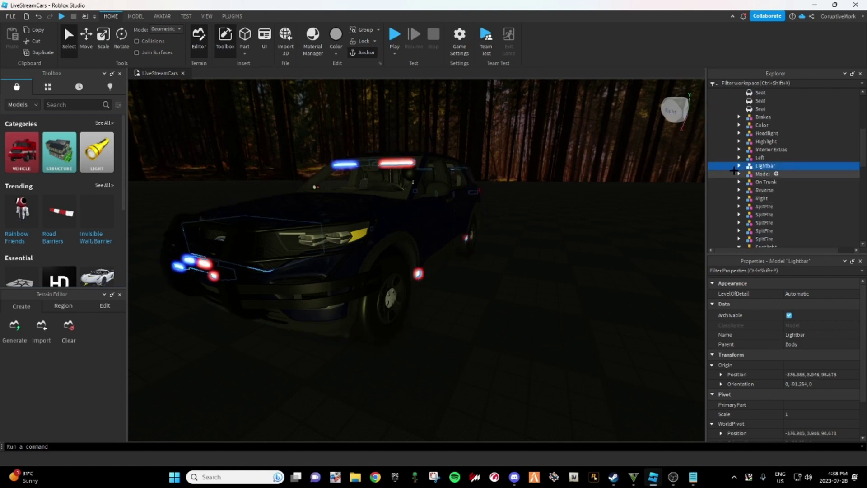
left_click(739, 166)
scroll(742, 180, "down", 2)
scroll(745, 180, "down", 3)
scroll(765, 186, "up", 3)
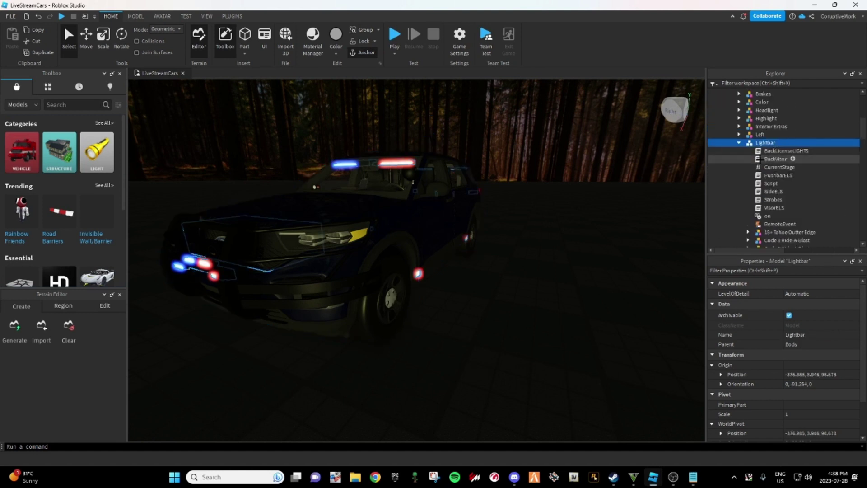
scroll(786, 193, "down", 3)
scroll(785, 190, "down", 3)
scroll(779, 183, "down", 3)
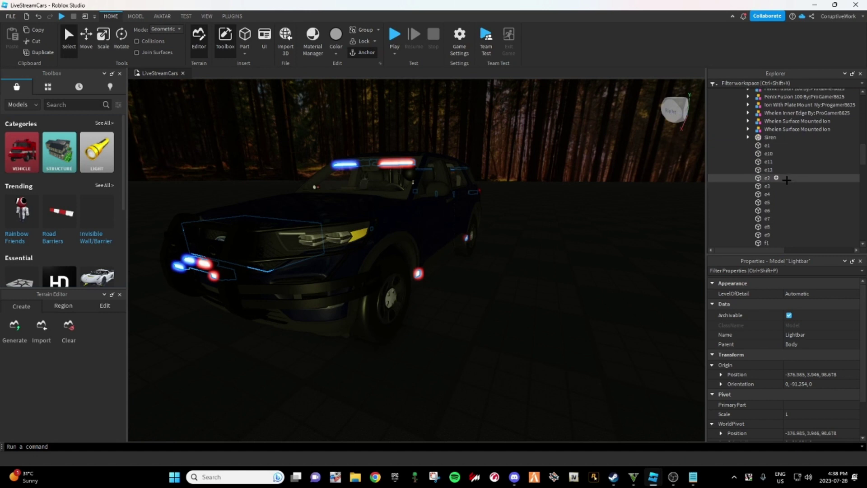
scroll(772, 162, "down", 3)
scroll(766, 162, "down", 1)
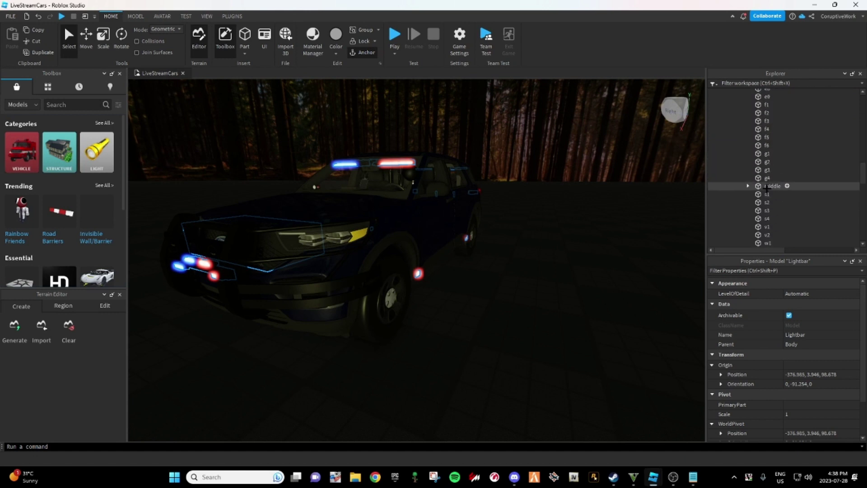
left_click(767, 187)
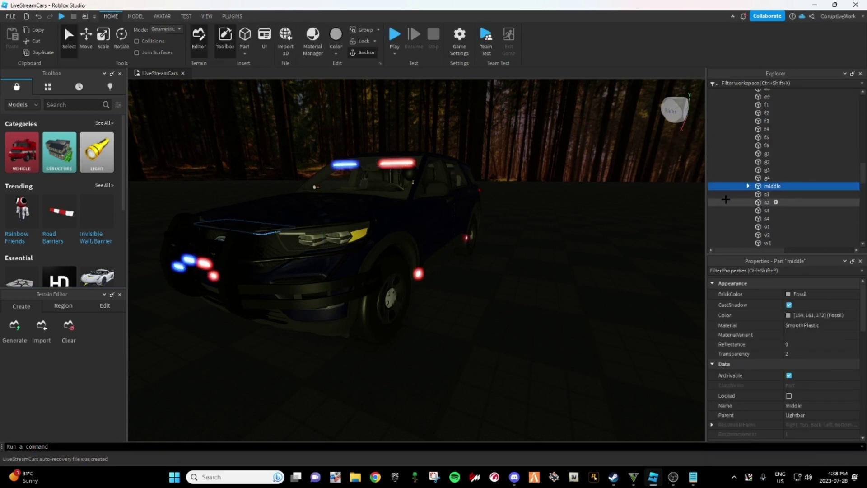
left_click(748, 186)
scroll(771, 187, "down", 1)
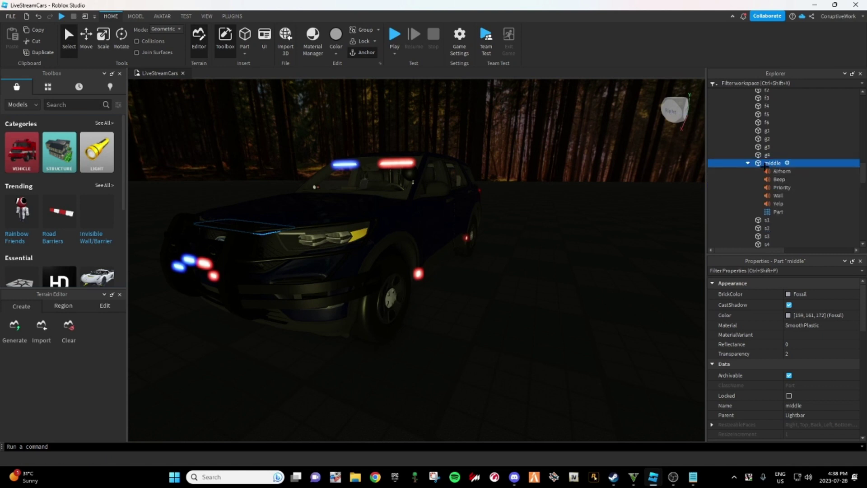
Step through Airhorn, Beep and Yelp to check their SoundIds, ending back on Airhorn
left_click(768, 171)
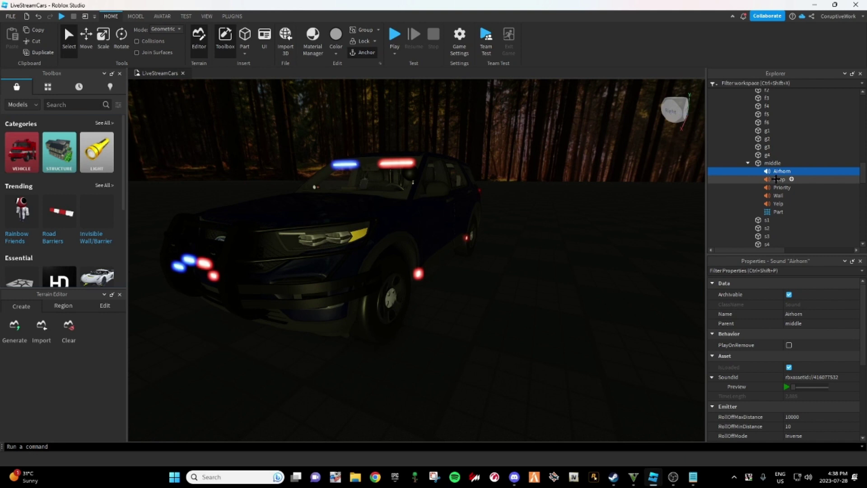
left_click(774, 179)
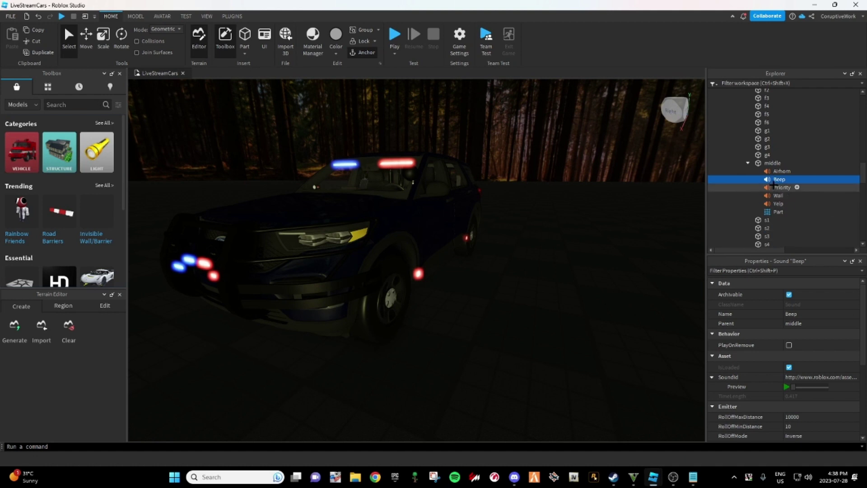
key("Down")
key("Down")
key("Down")
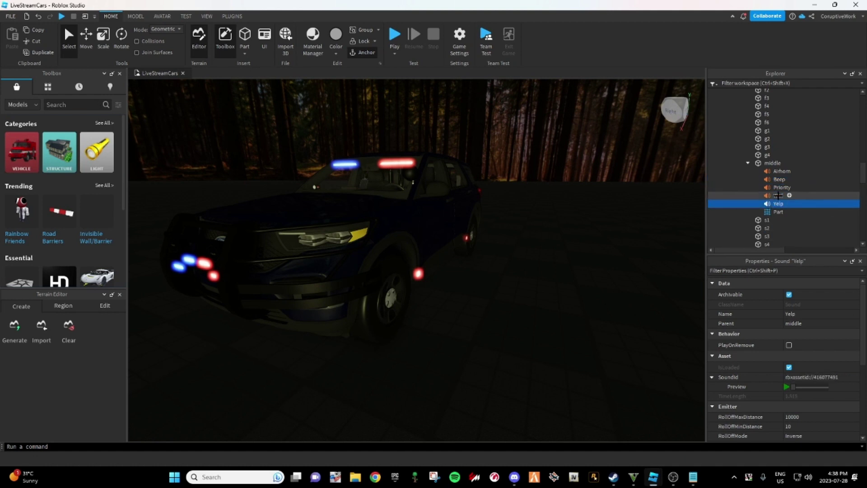
key("Up")
key("Up")
key("Up")
key("Up")
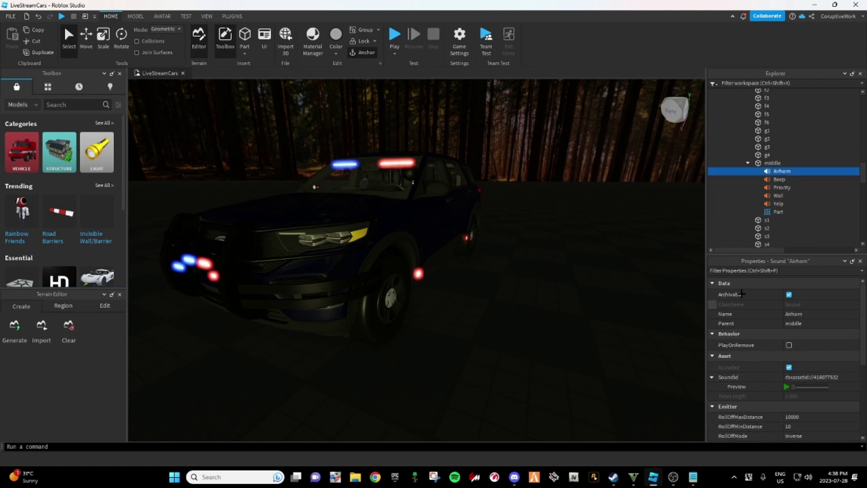
left_click(135, 16)
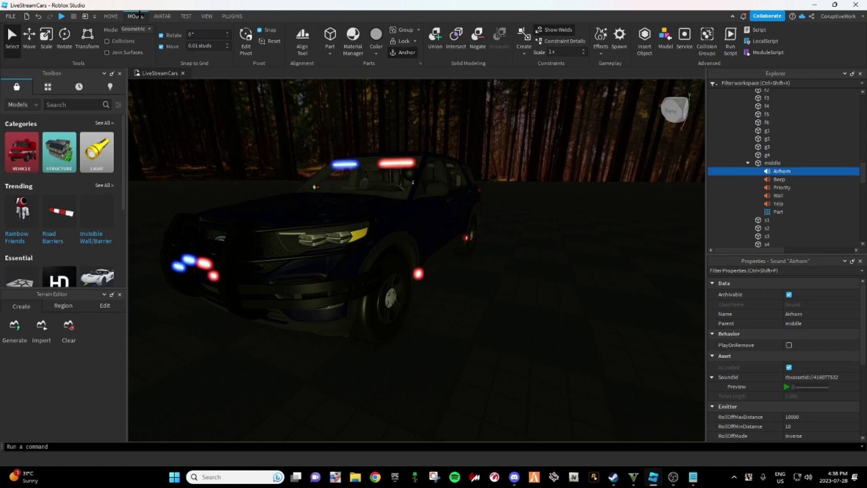
scroll(145, 15, "down", 1)
scroll(155, 15, "down", 1)
scroll(159, 15, "up", 1)
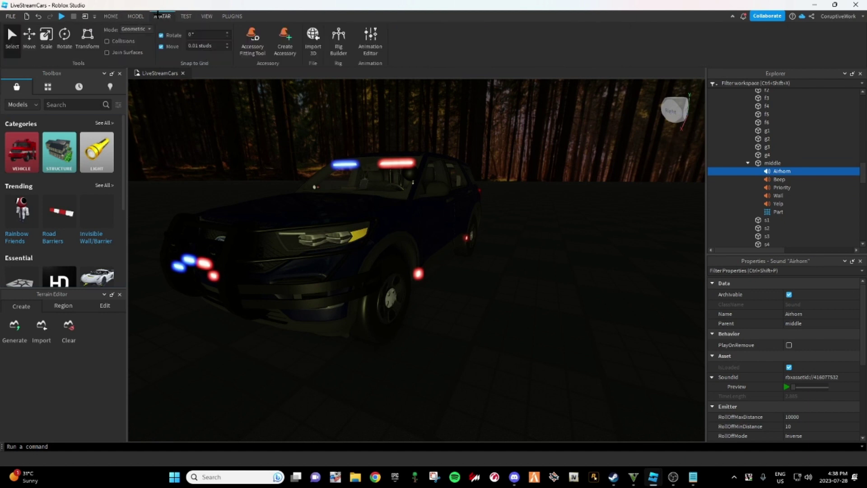
left_click(135, 16)
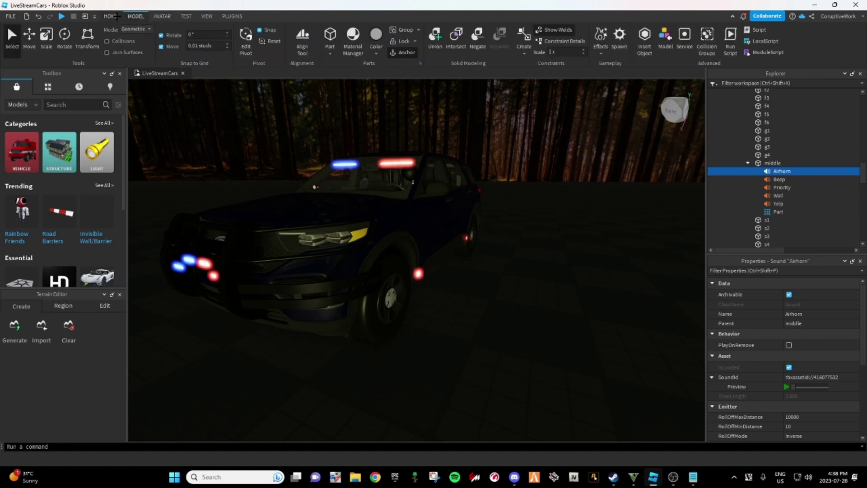
left_click(110, 15)
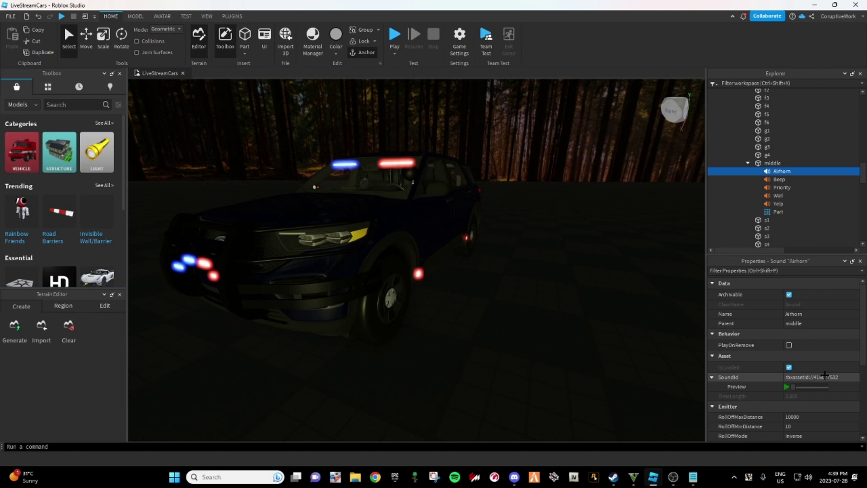
left_click(67, 110)
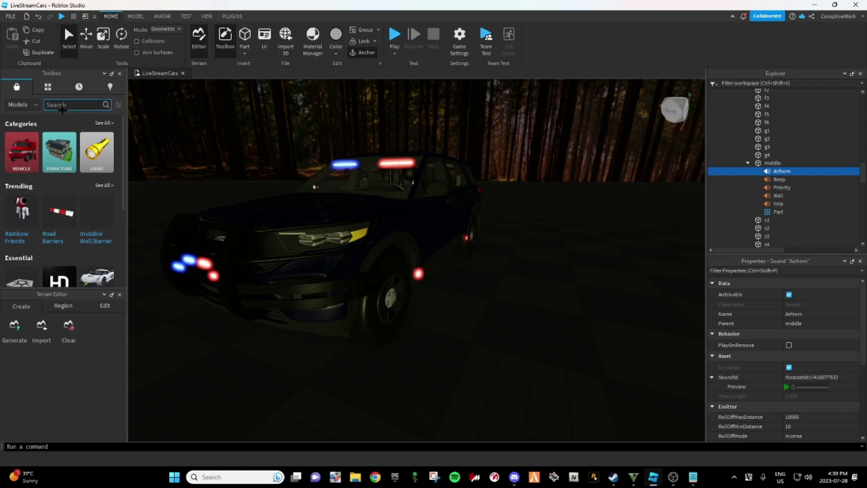
type("2016")
type(" fpiu marked")
key("Return")
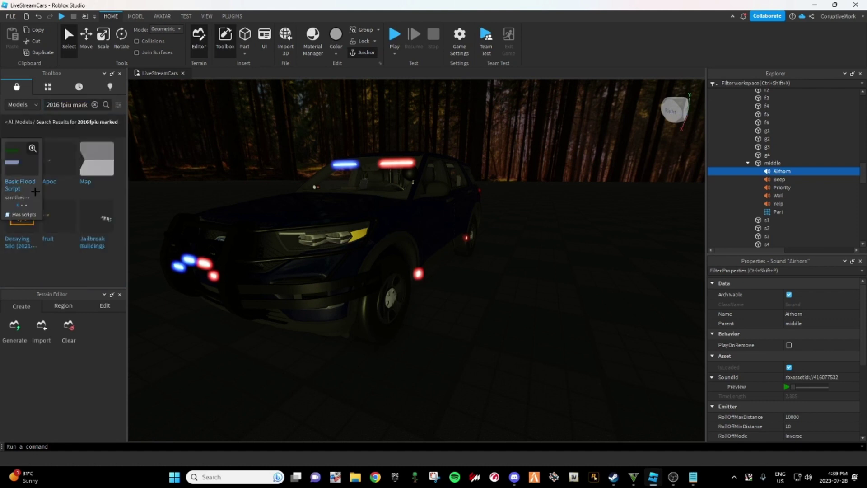
left_click(94, 105)
type("police car")
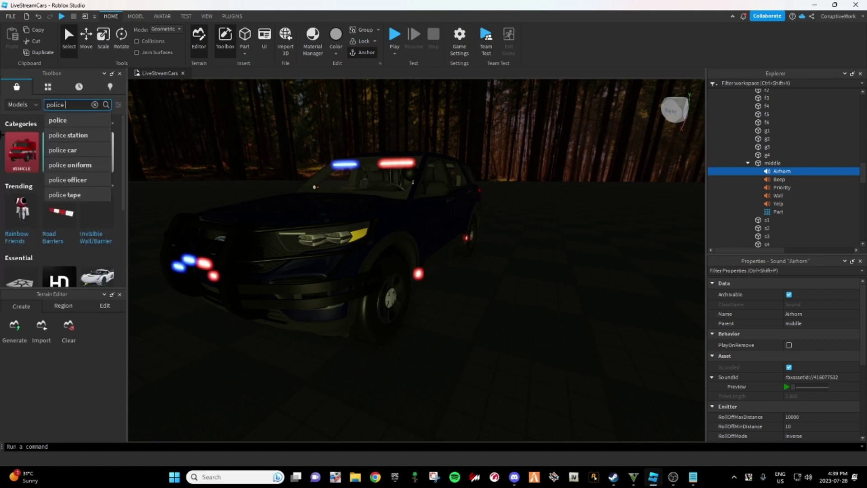
key("Return")
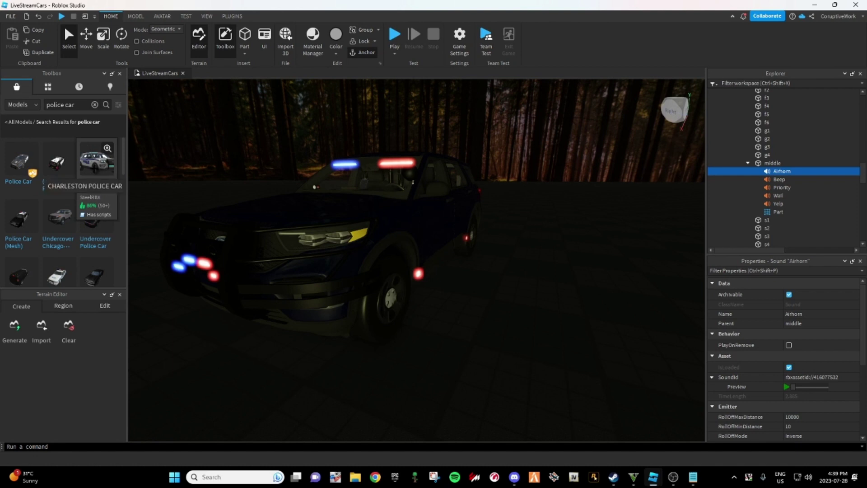
left_click(95, 105)
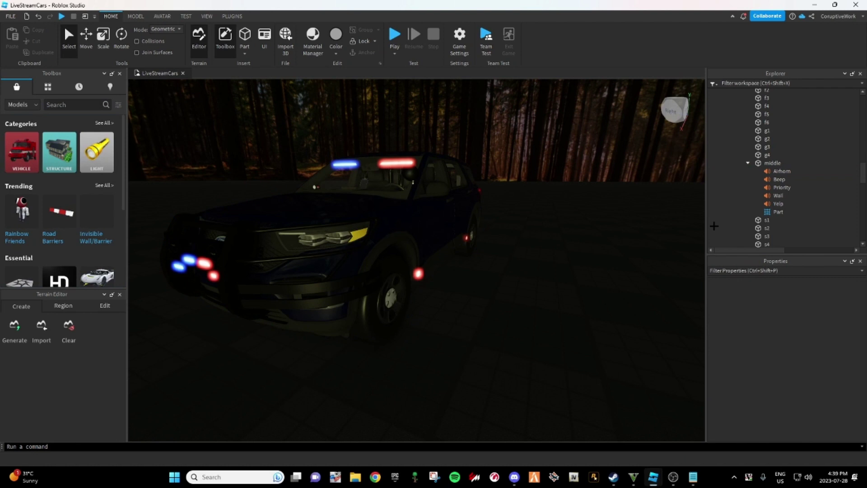
left_click(780, 172)
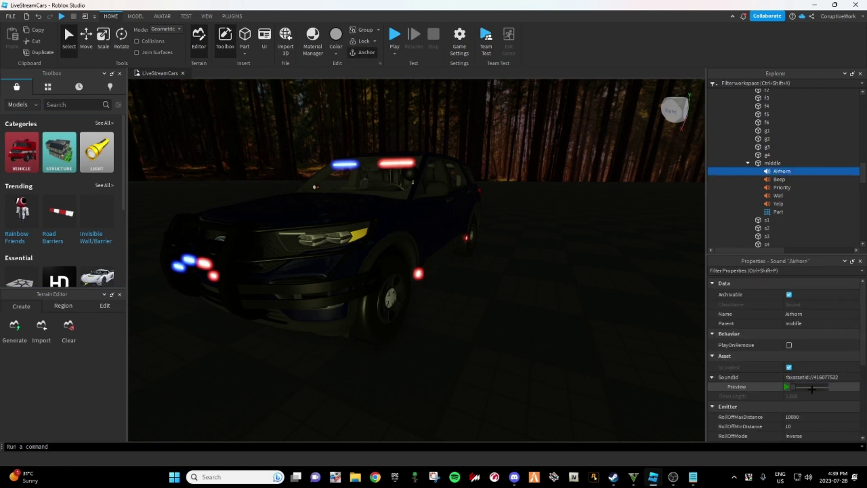
left_click(692, 476)
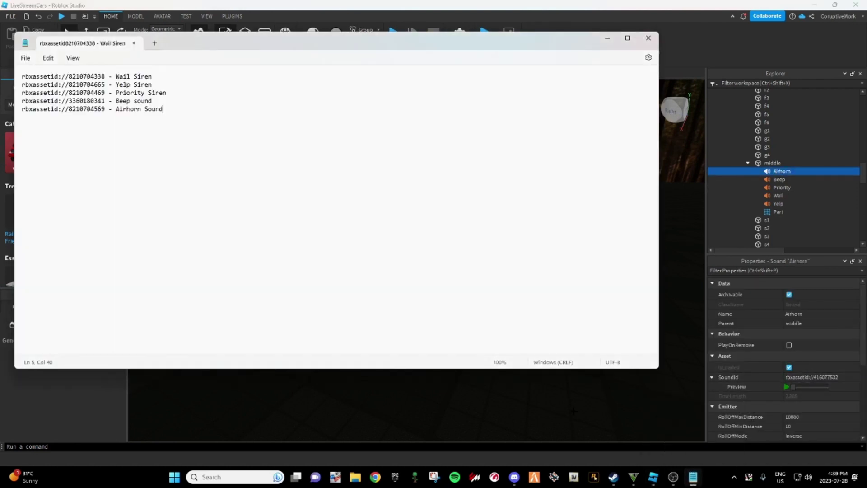
left_click(777, 195)
left_click(692, 476)
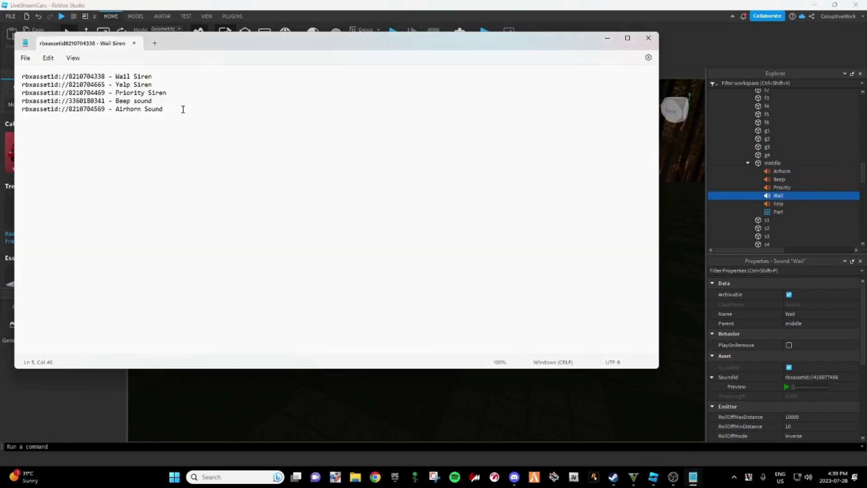
left_click_drag(105, 76, 25, 77)
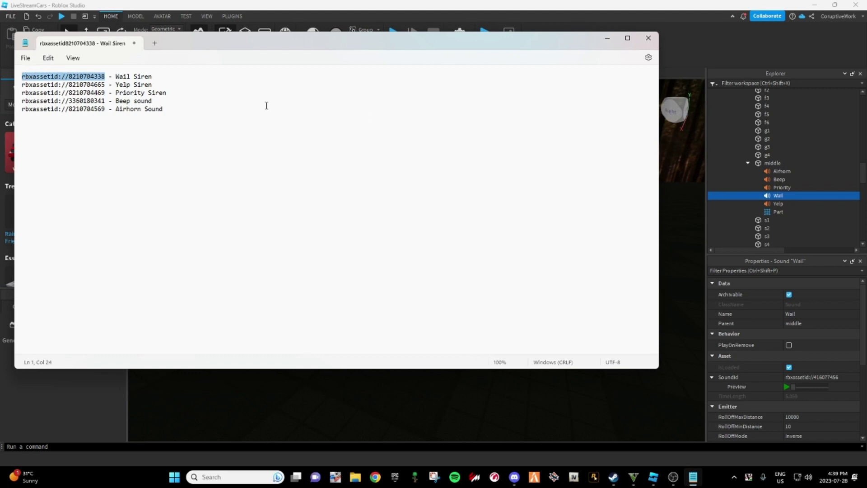
left_click(806, 377)
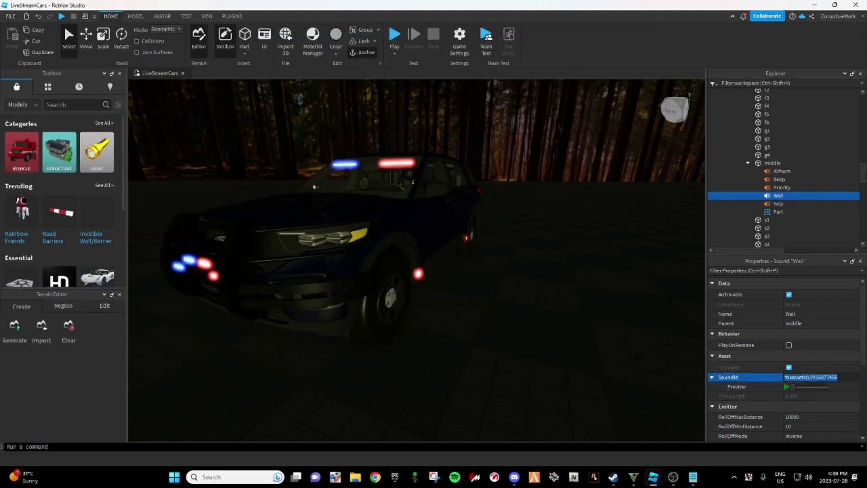
key("ctrl+v")
key("Return")
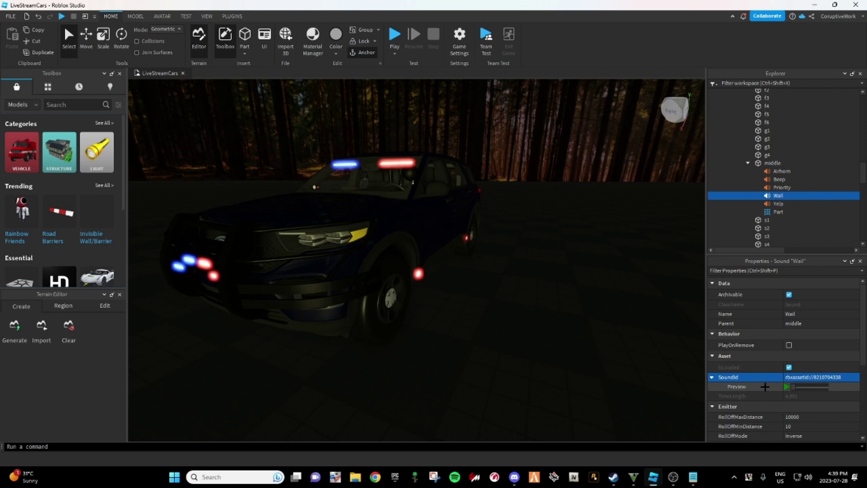
left_click(786, 386)
left_click(770, 204)
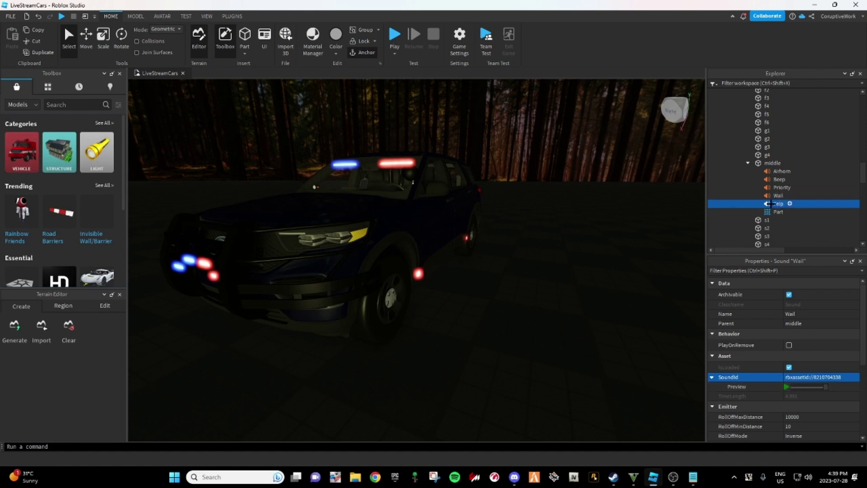
Give Yelp its new Yelp Siren SoundId from the notes and preview it
left_click(692, 476)
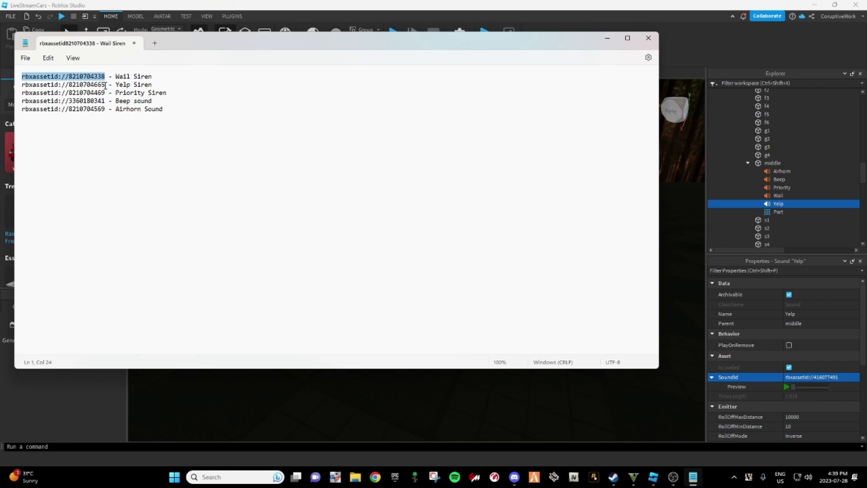
left_click_drag(105, 85, 24, 87)
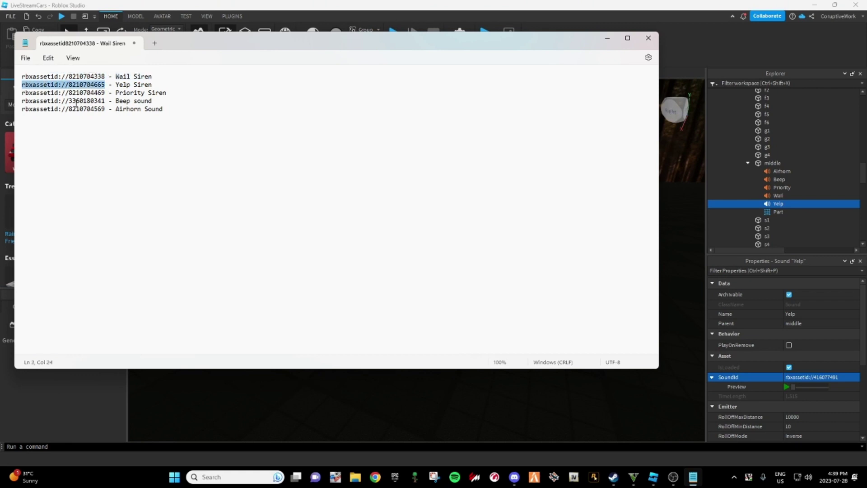
left_click(560, 156)
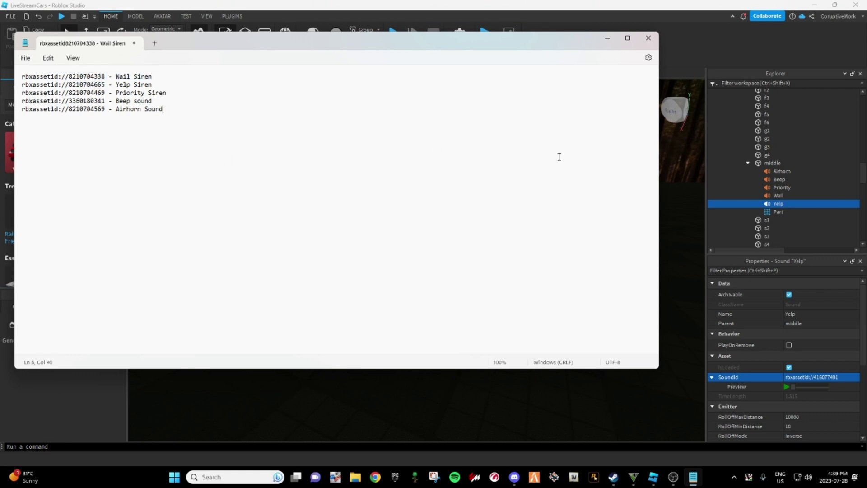
left_click(804, 376)
key("ctrl+v")
key("Return")
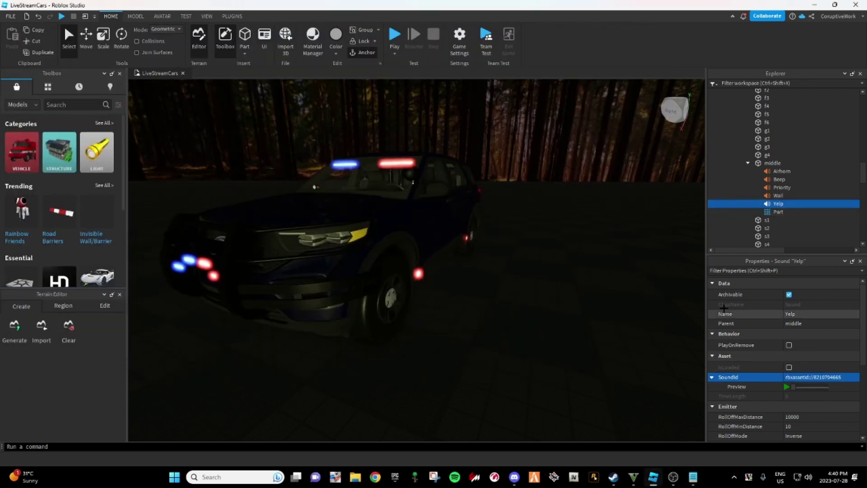
left_click(788, 387)
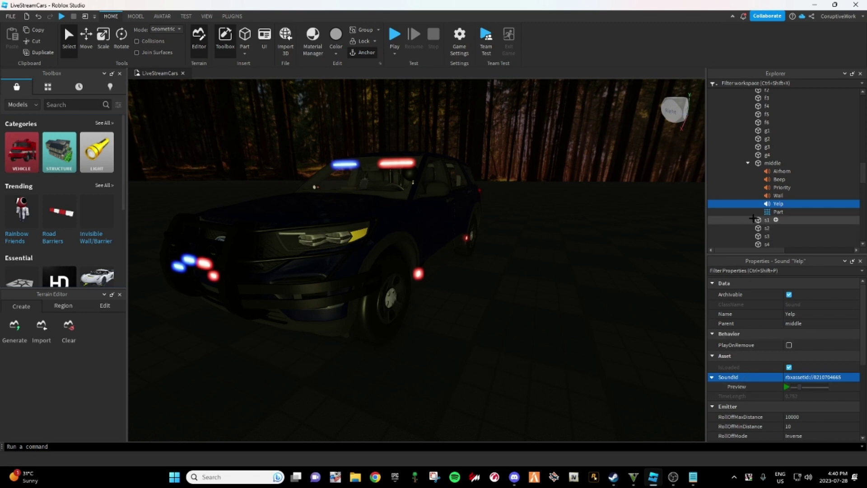
Give Priority its new Priority Siren SoundId from the notes
key("alt+Tab")
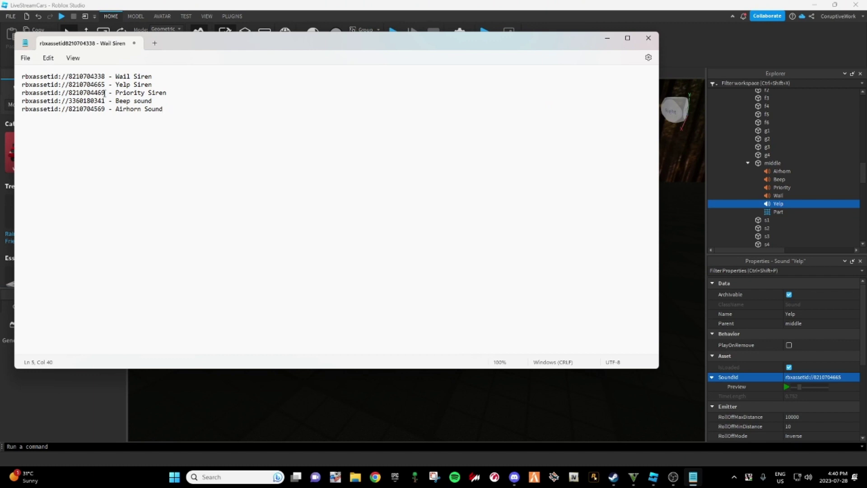
left_click_drag(106, 92, 16, 97)
key("ctrl+c")
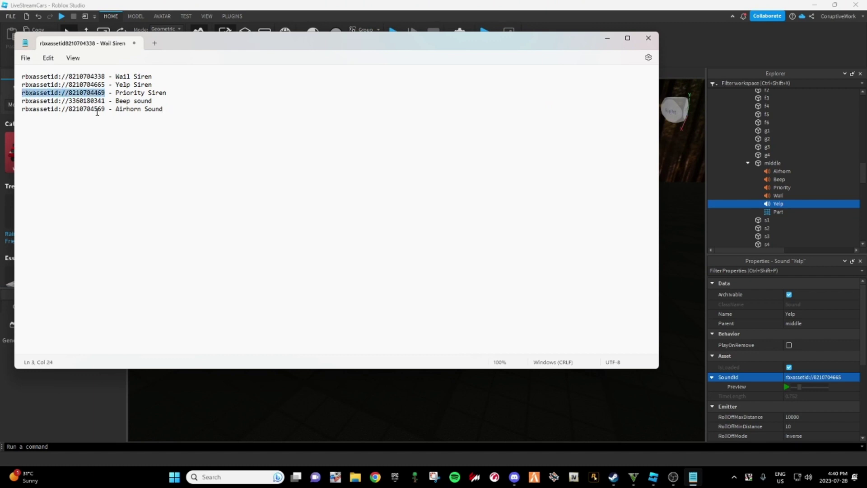
left_click(780, 187)
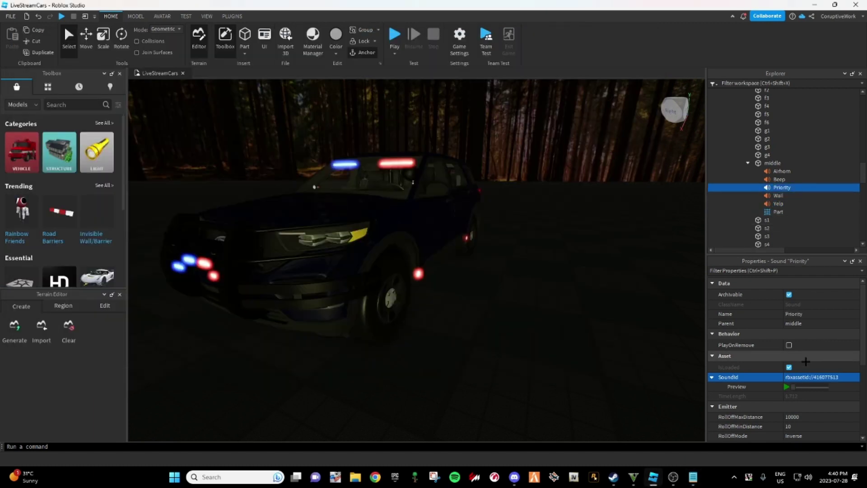
left_click(799, 376)
key("ctrl+v")
key("Return")
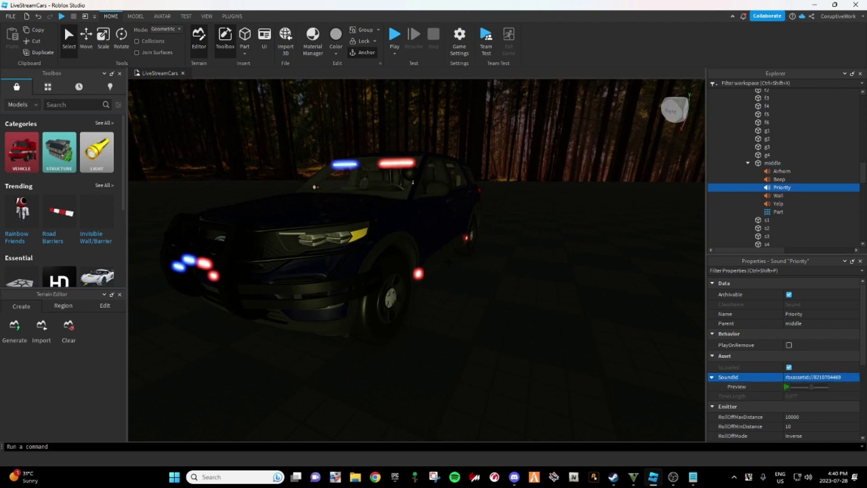
Give Beep its new SoundId from the notes and preview it
key("alt+Tab")
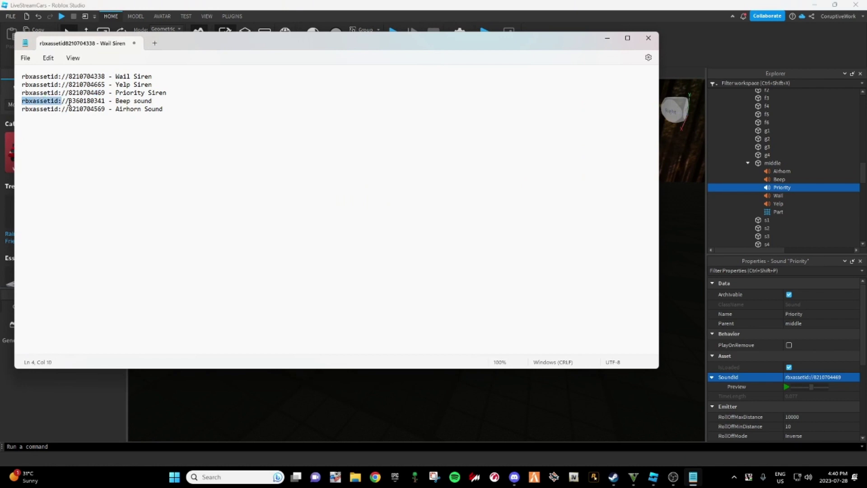
left_click_drag(23, 101, 107, 100)
key("ctrl+c")
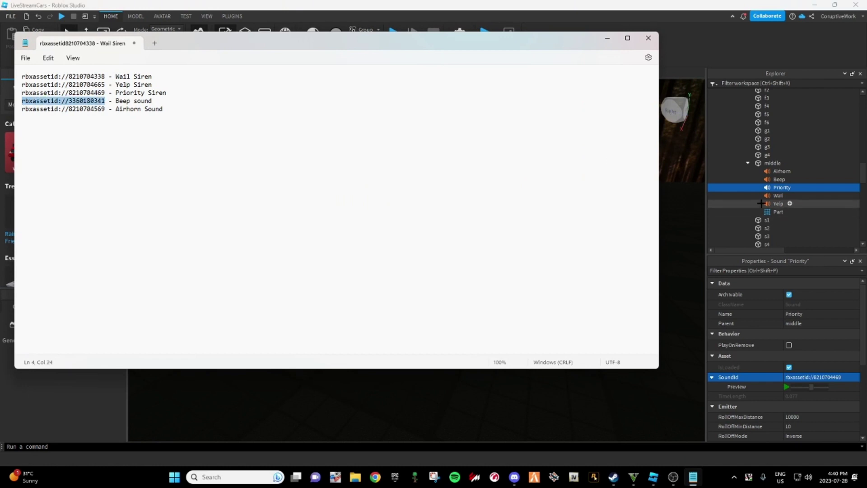
left_click(779, 181)
left_click(806, 377)
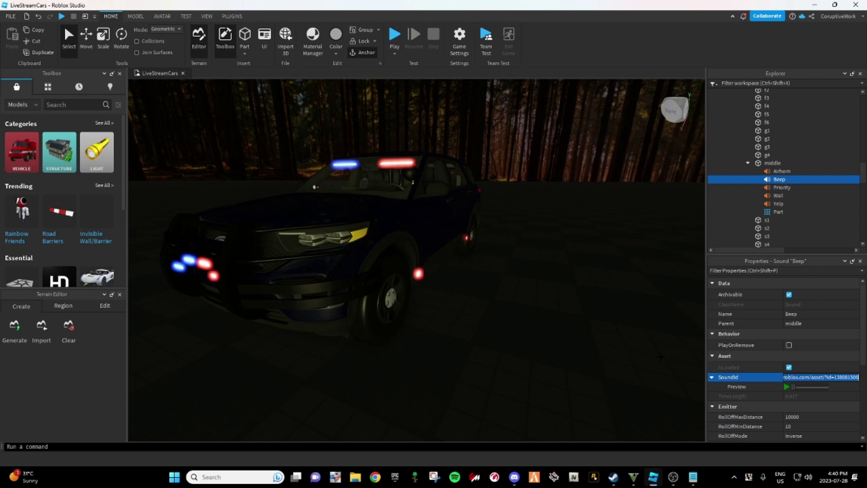
key("ctrl+v")
key("Return")
left_click(787, 386)
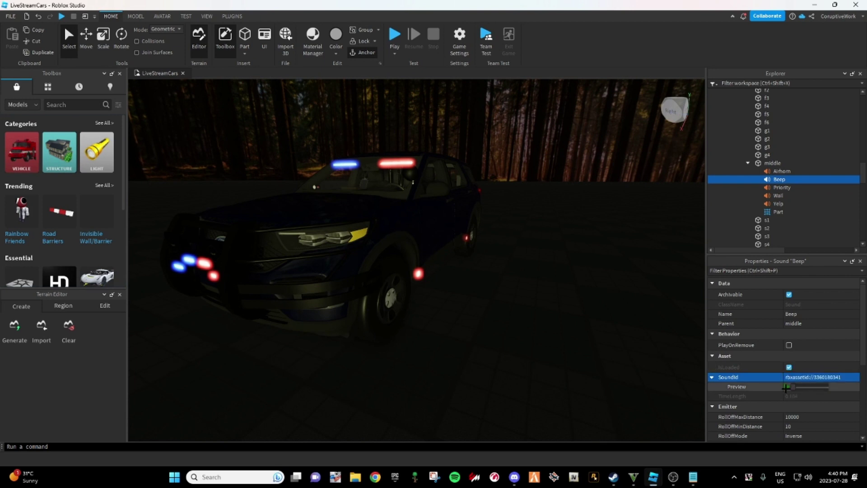
key("alt+Tab")
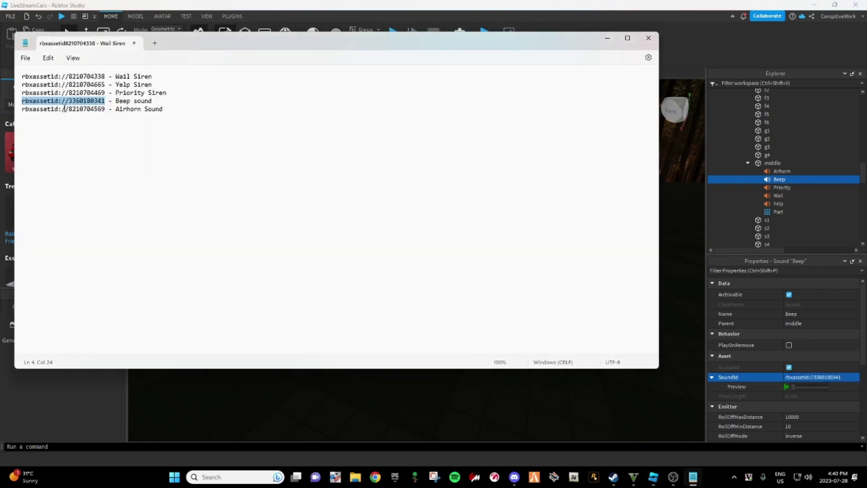
left_click_drag(107, 108, 22, 109)
key("ctrl+c")
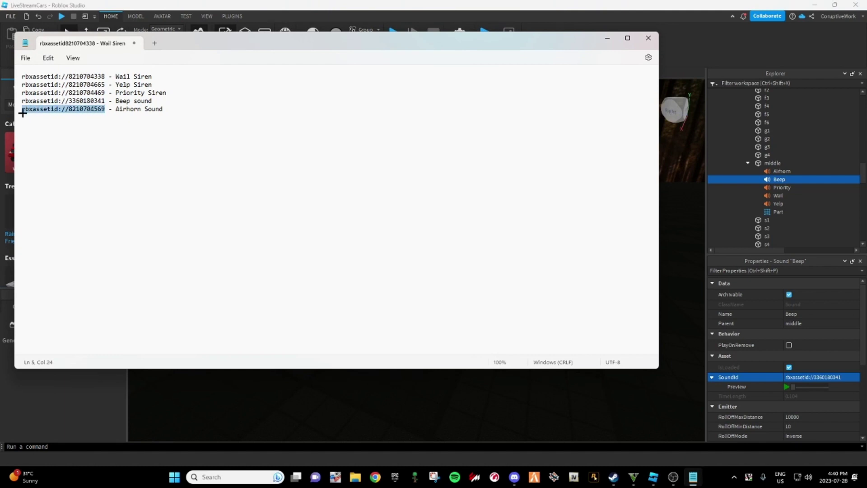
left_click(777, 171)
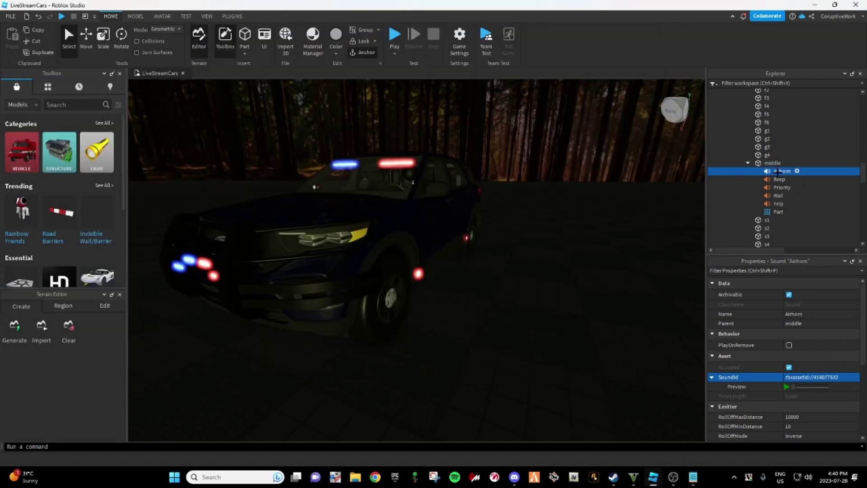
left_click(806, 377)
key("ctrl+v")
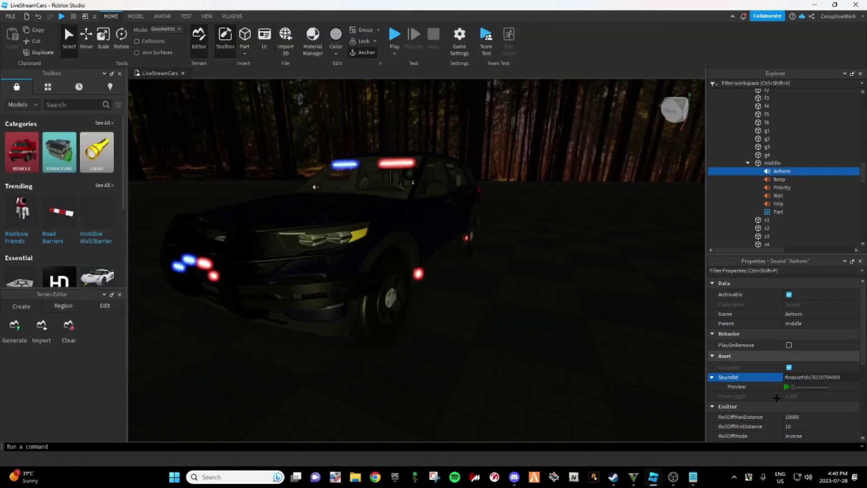
key("Return")
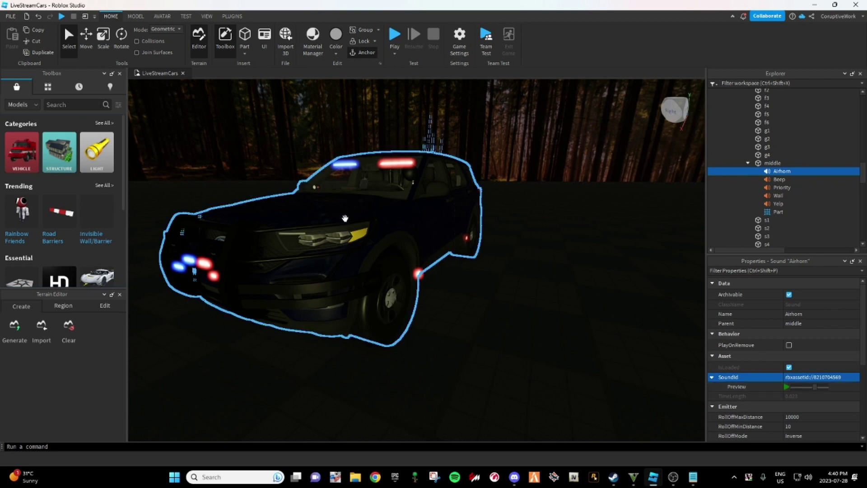
right_click_drag(576, 271, 544, 266)
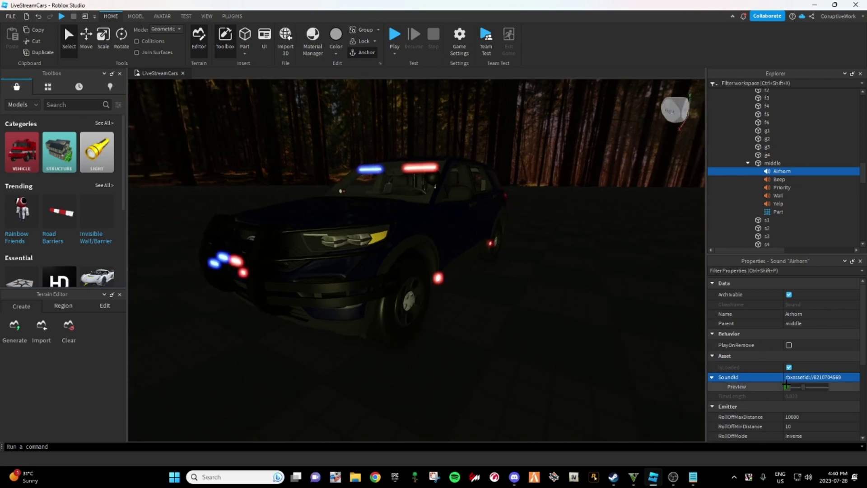
mouse_move(474, 271)
right_mouse_down()
mouse_move(434, 271)
mouse_move(542, 271)
right_mouse_up()
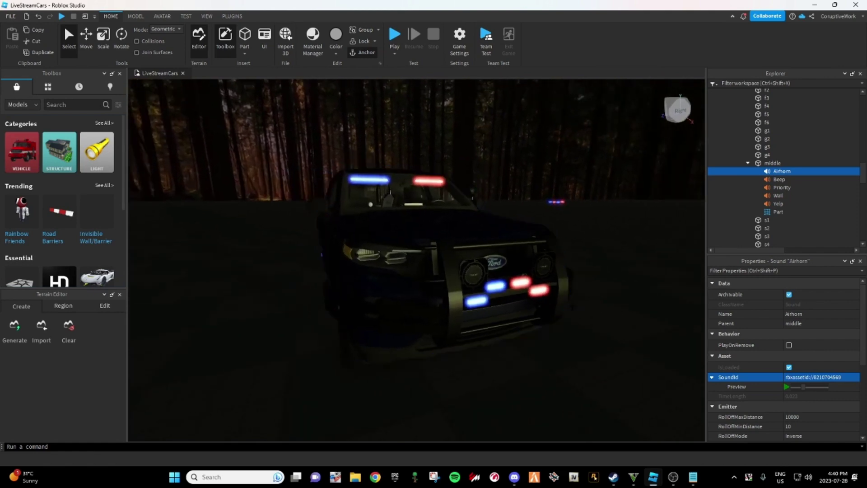
right_click_drag(434, 271, 515, 271)
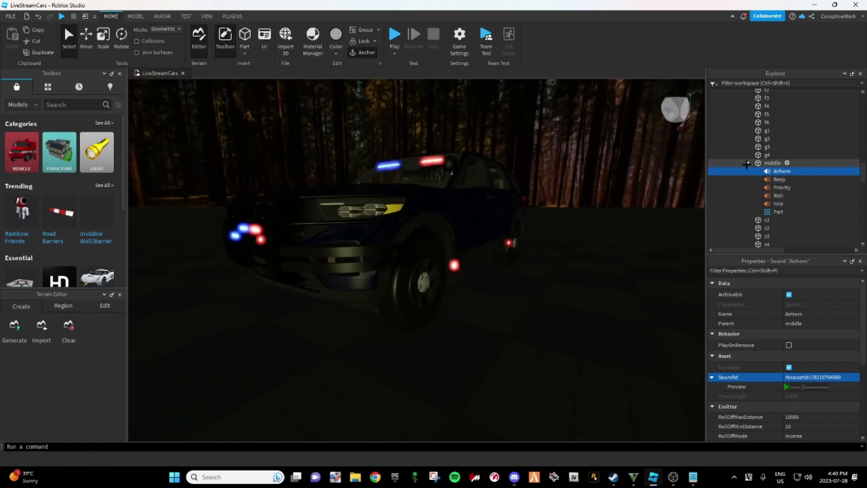
left_click(523, 172)
left_click(524, 173)
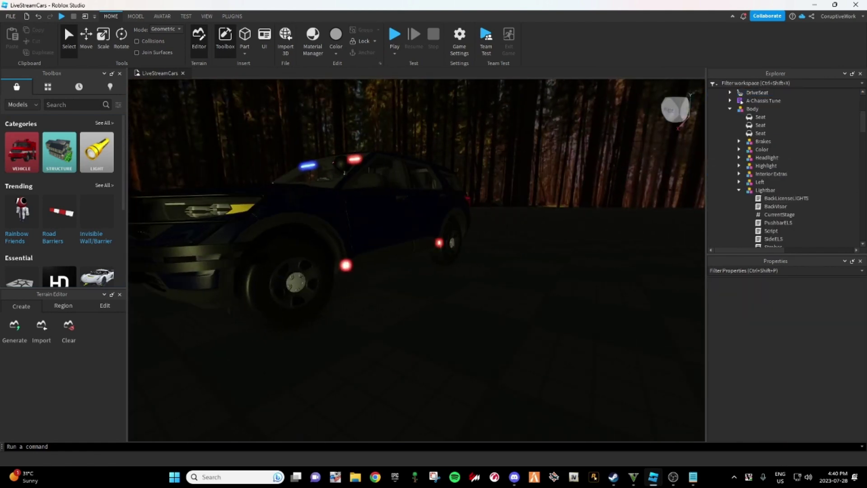
right_click_drag(523, 173, 439, 195)
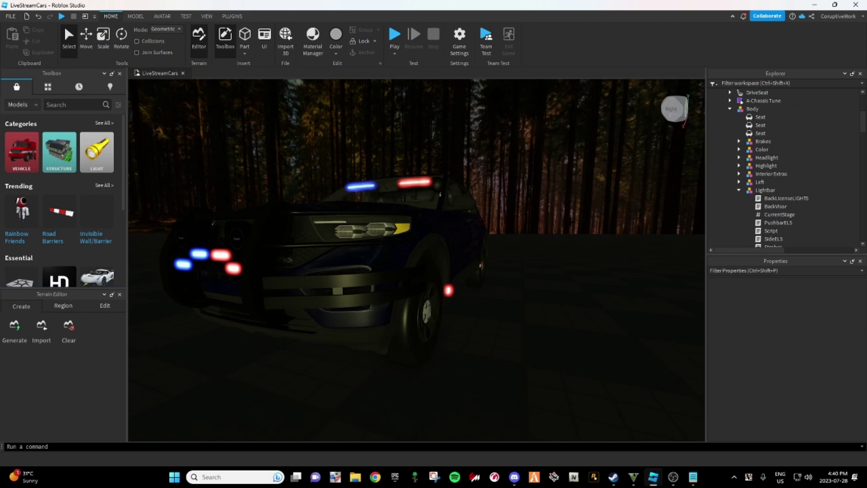
right_click_drag(434, 271, 366, 272)
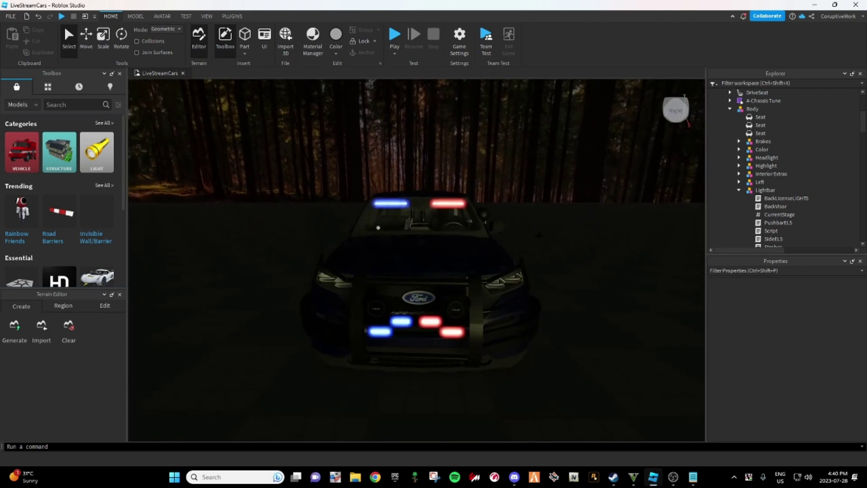
scroll(538, 235, "up", 3)
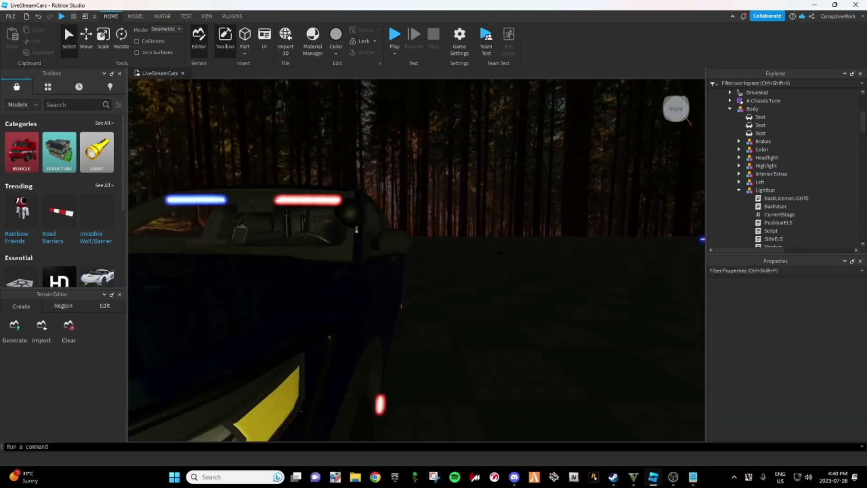
scroll(499, 253, "down", 3)
right_click_drag(500, 253, 515, 251)
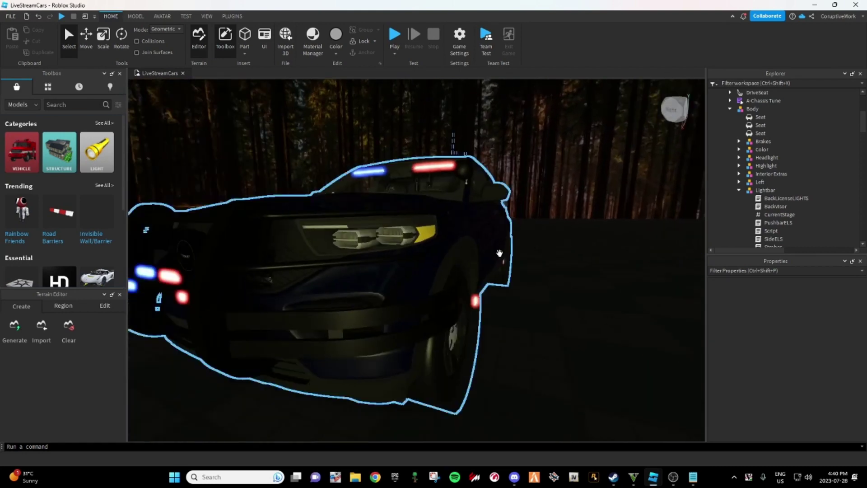
scroll(515, 251, "down", 5)
left_click(547, 248)
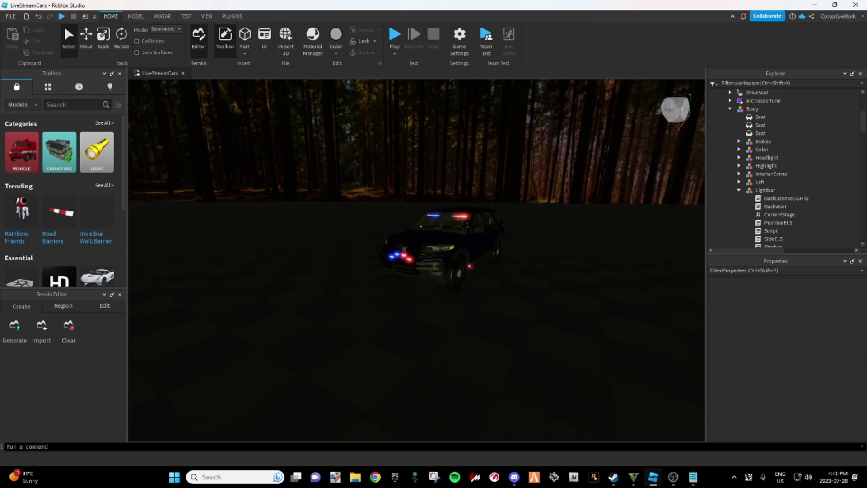
scroll(441, 250, "up", 5)
mouse_move(440, 250)
right_mouse_down()
mouse_move(484, 255)
mouse_move(441, 353)
right_mouse_up()
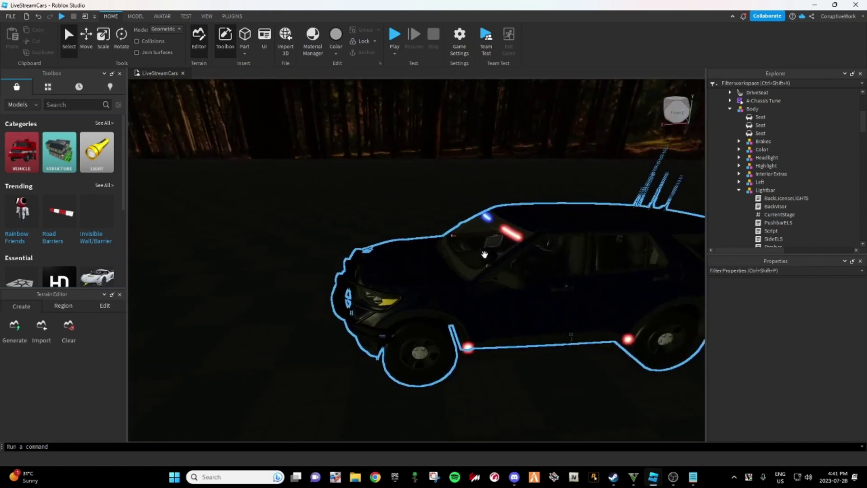
scroll(441, 356, "down", 3)
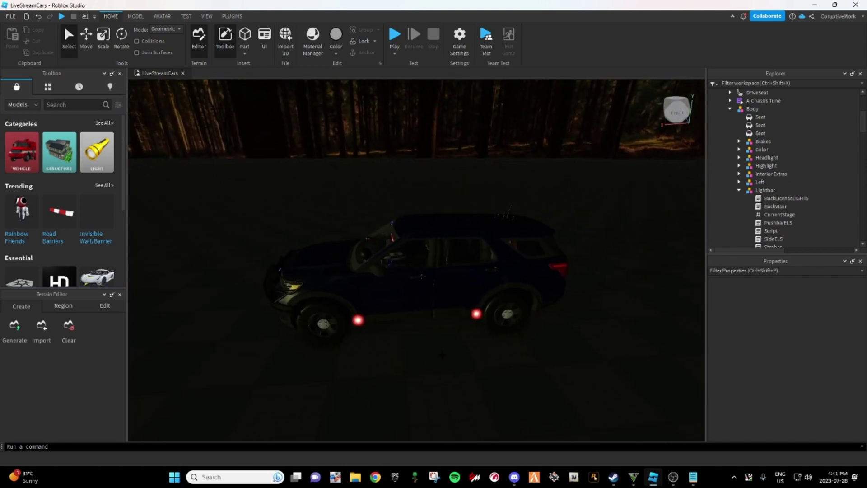
Select all MeshParts under Body > Color > Paint and set their BrickColor to white
left_click(400, 296)
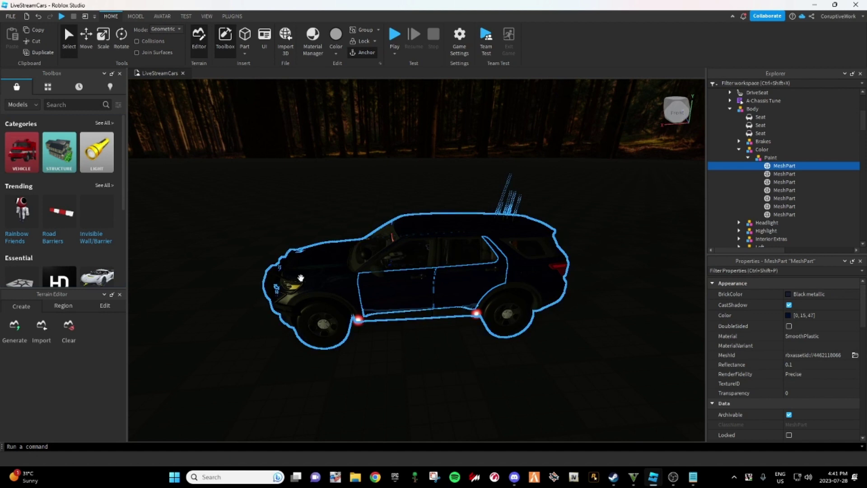
left_click(777, 214, "shift")
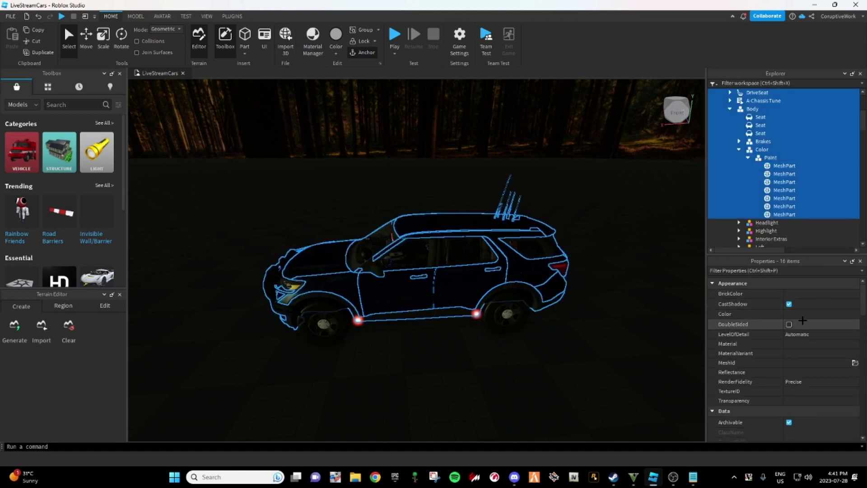
left_click(790, 292)
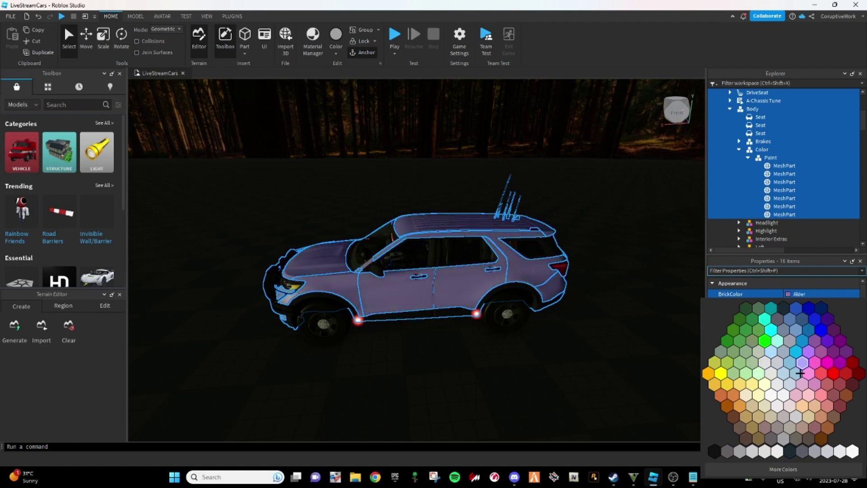
left_click(714, 452)
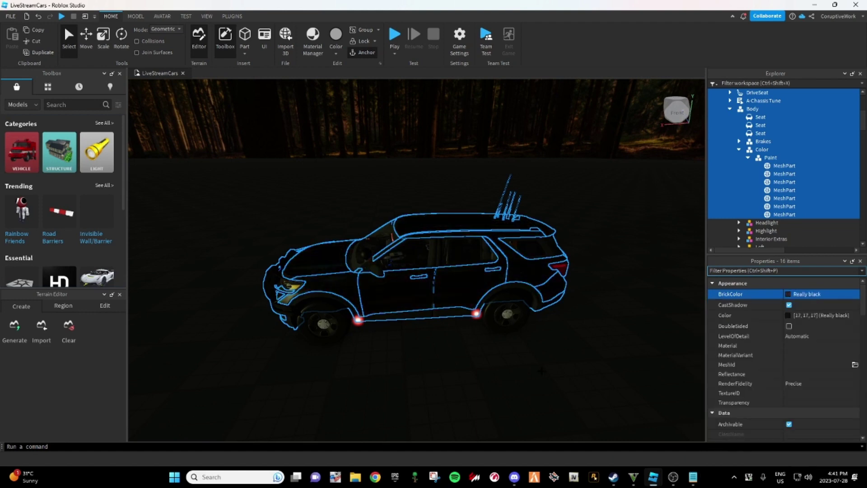
right_click_drag(541, 369, 420, 318)
left_click(788, 293)
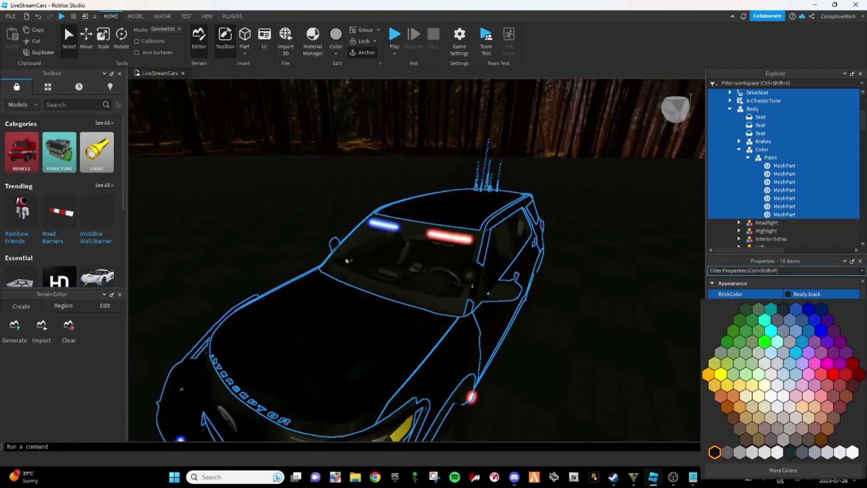
left_click(852, 452)
right_click_drag(575, 339, 643, 350)
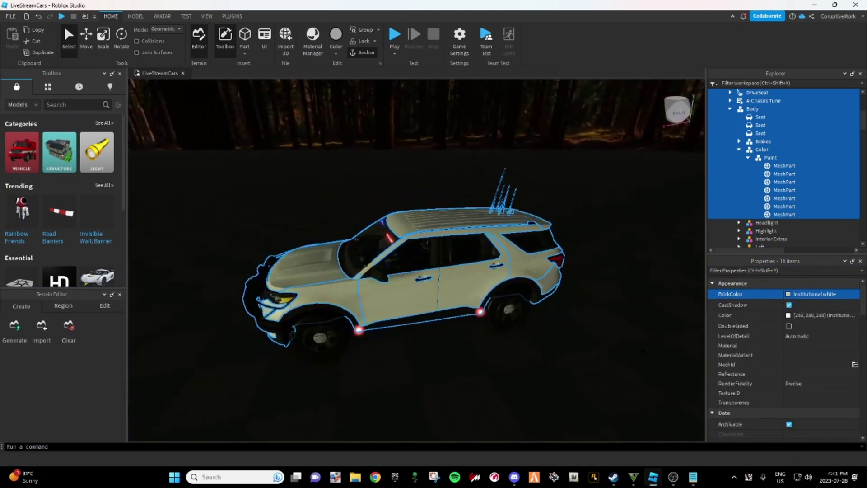
Pick a custom dark navy (#0f1b48) for the body paint in More Colors
left_click(801, 298)
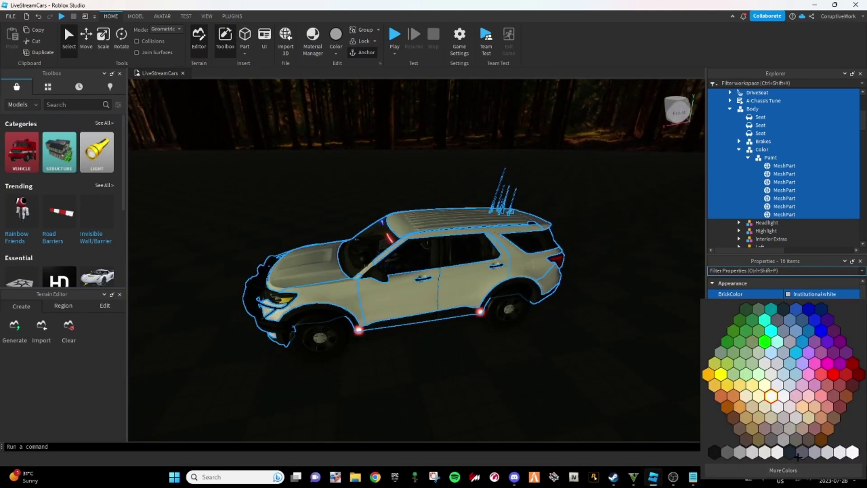
left_click(783, 467)
left_click_drag(782, 329, 778, 314)
left_click_drag(852, 339, 854, 360)
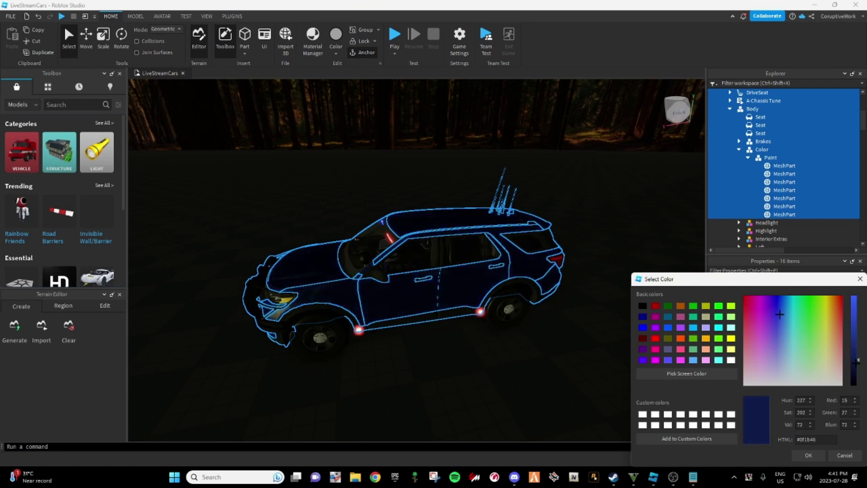
Confirm the navy colour, collapse Body, face the car's front and launch Play Here
left_click(799, 456)
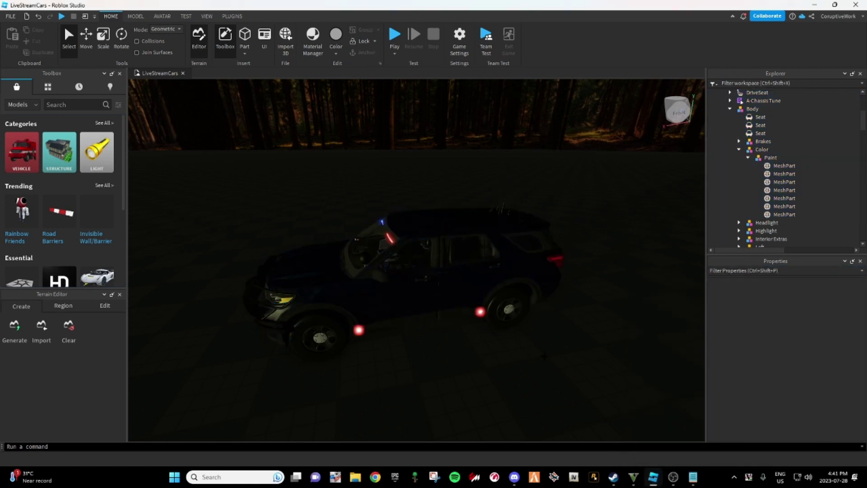
scroll(778, 156, "up", 1)
left_click(729, 131)
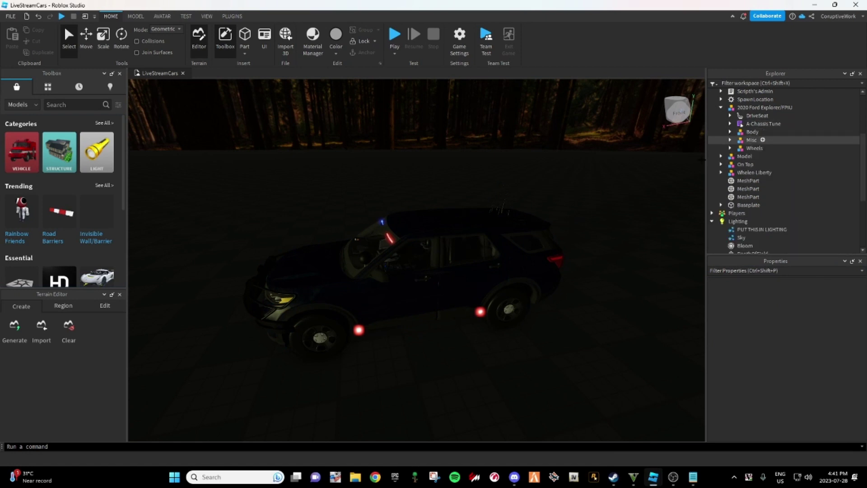
mouse_move(407, 271)
right_mouse_down()
mouse_move(366, 272)
mouse_move(406, 271)
right_mouse_up()
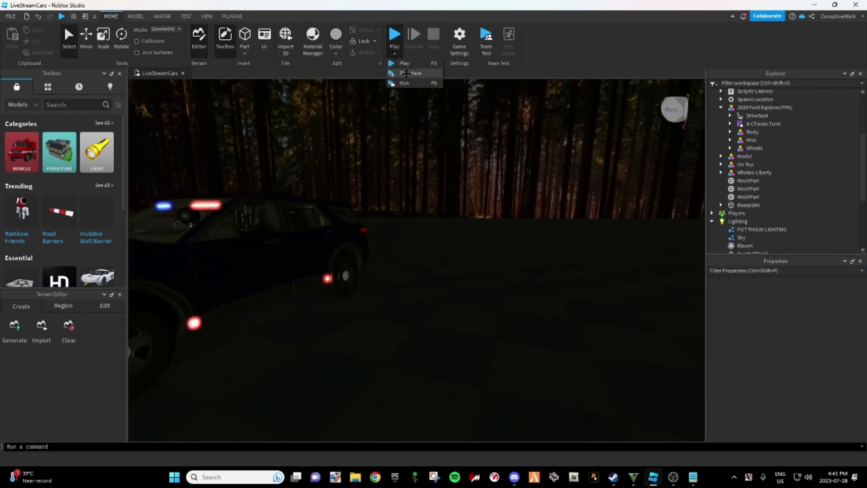
left_click(406, 73)
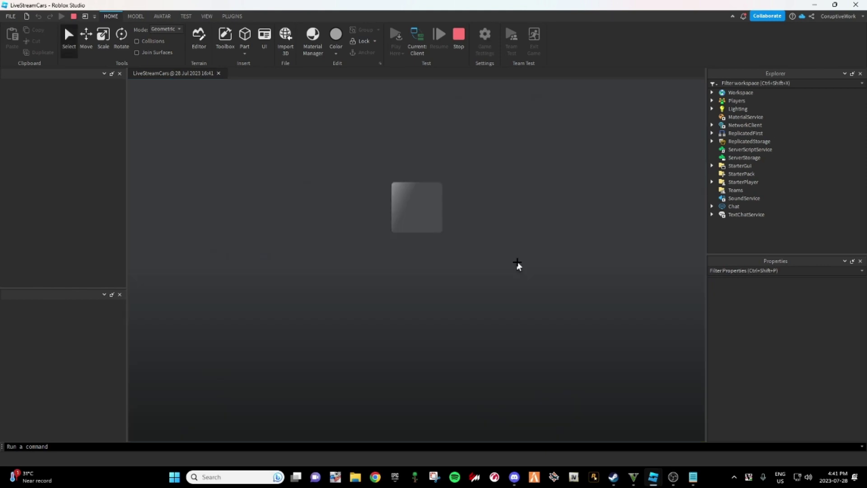
Get into the driver's seat and orbit the camera around the parked car
key("w")
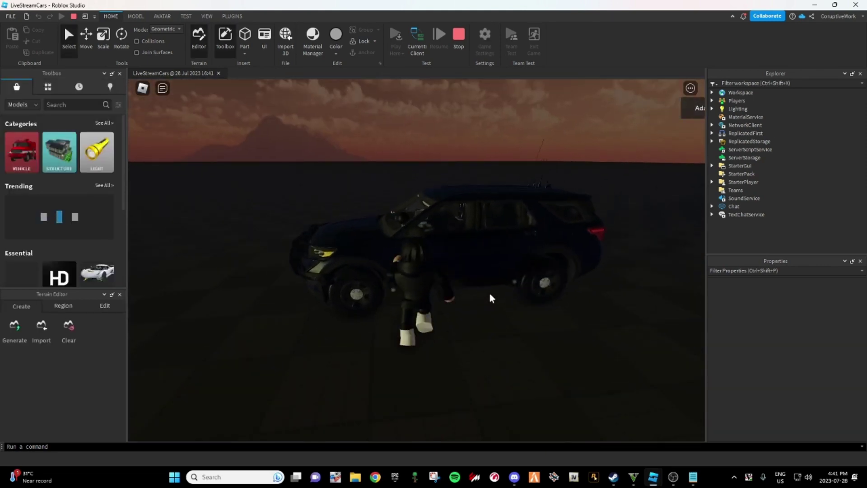
right_click_drag(511, 263, 512, 263)
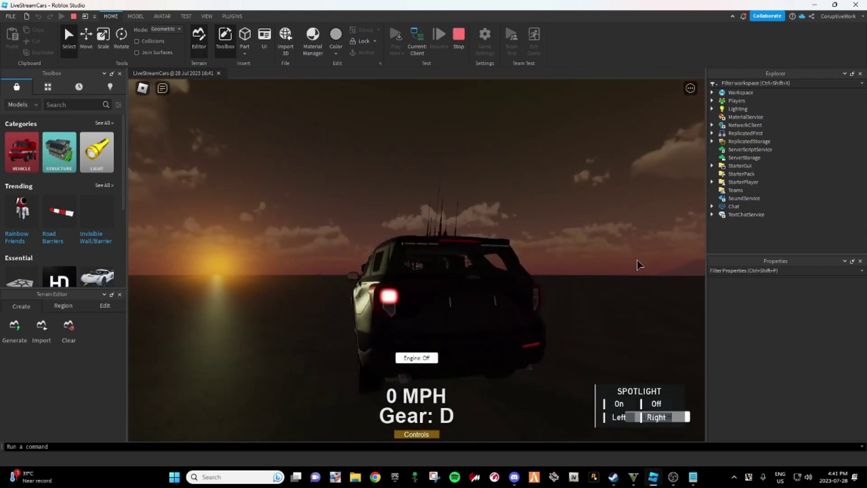
right_click_drag(668, 271, 668, 271)
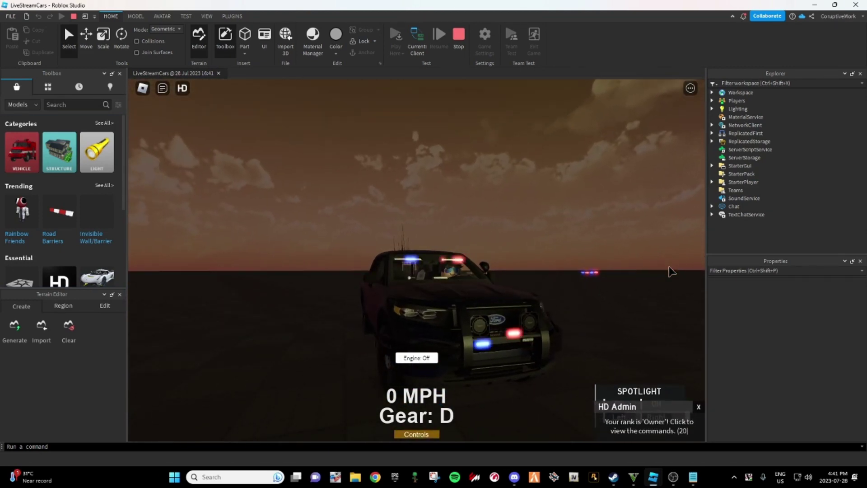
Drive forward, steering left up to 76 MPH, and switch on the emergency lights
key("w")
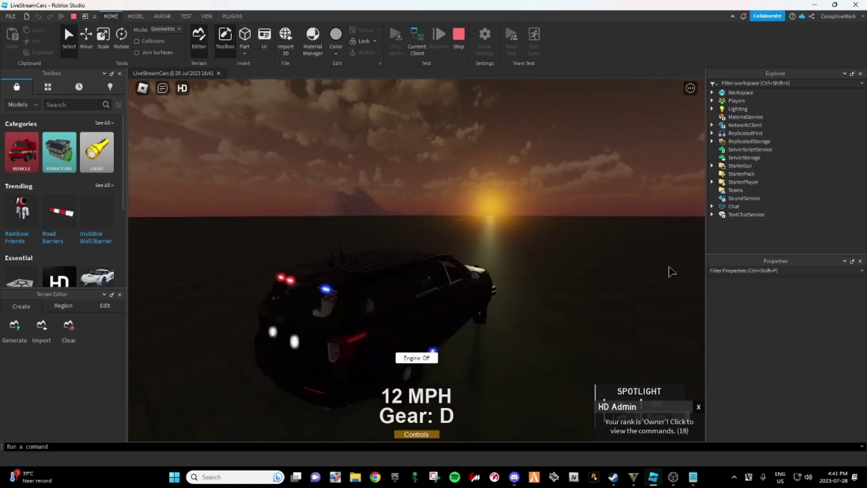
key("a")
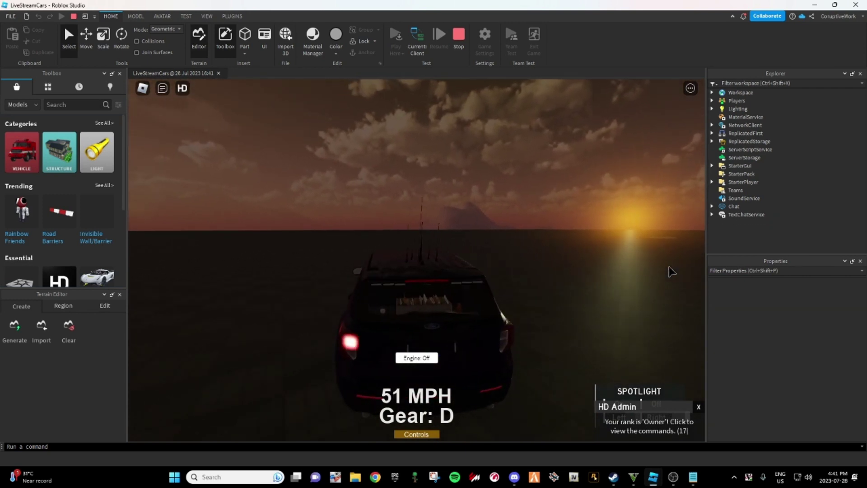
key("a")
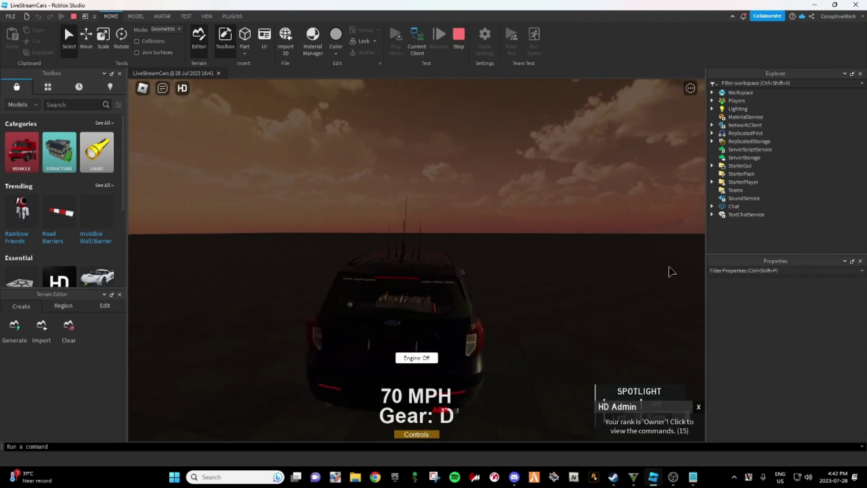
key("l")
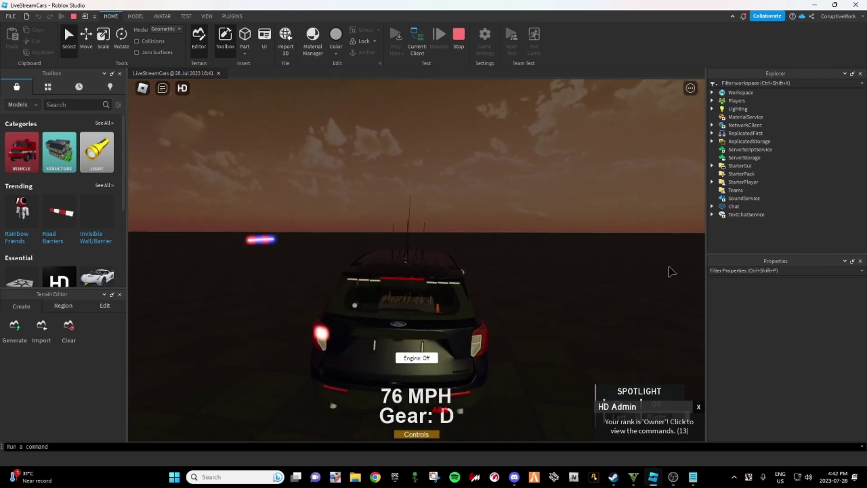
Slow down steering right, brake to a stop and reverse, then look around the car
key("d")
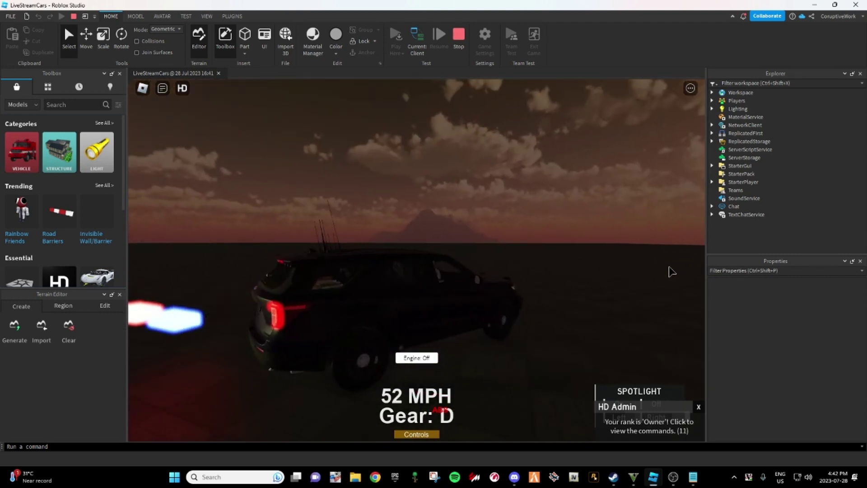
key("s")
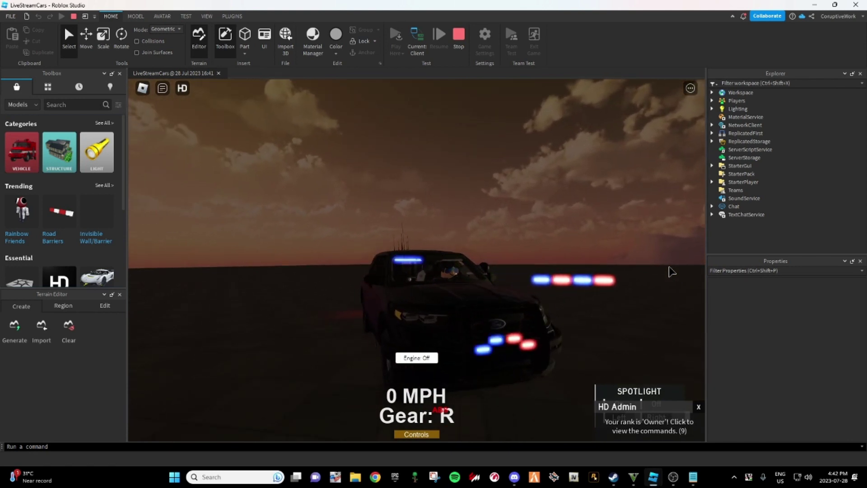
right_click_drag(588, 303, 579, 302)
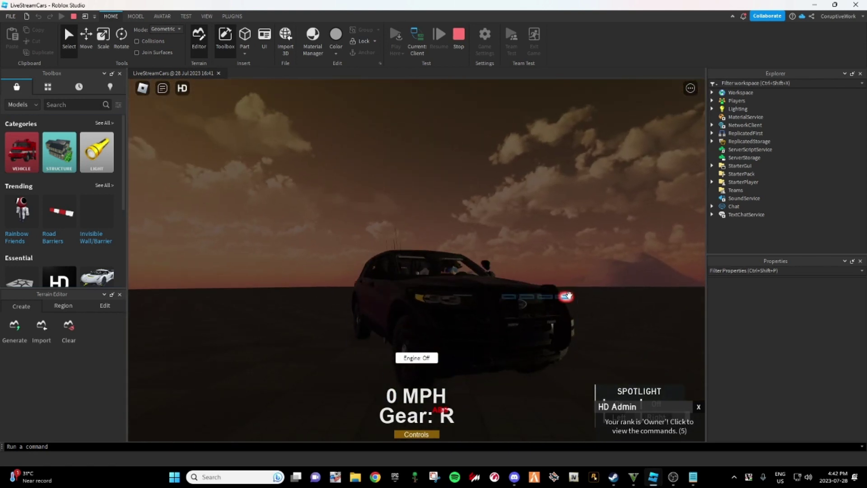
key("space")
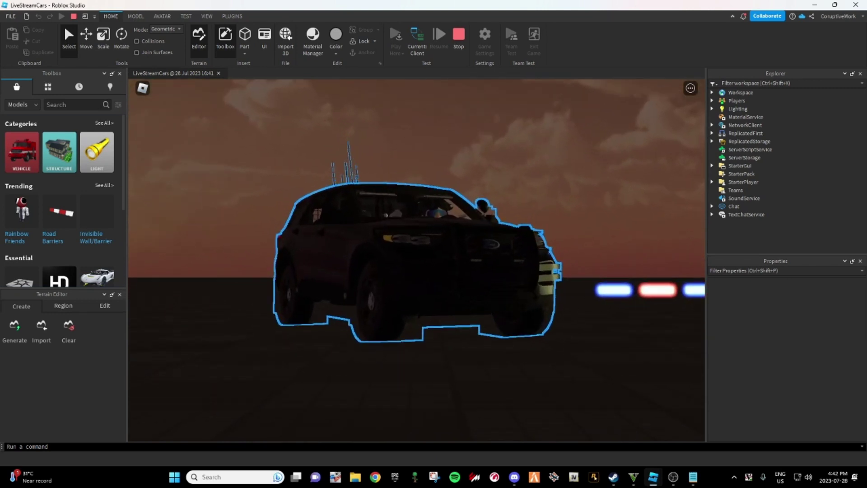